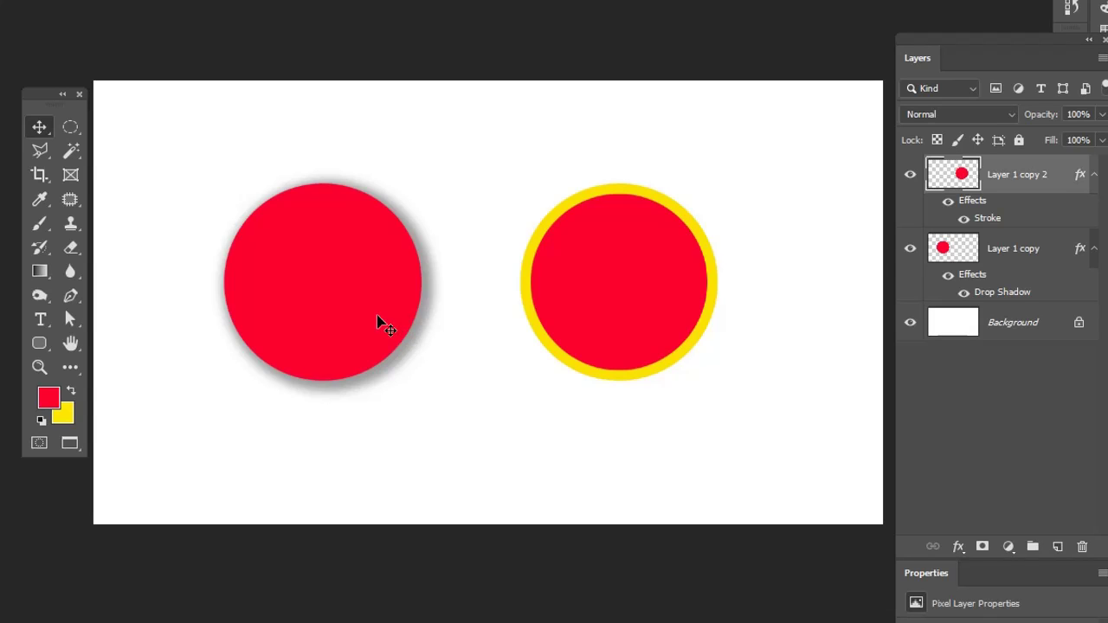
- Line the drop-shadow circle up beside the yellow-stroked circle, then duplicate it below as Layer 1 copy 3
{"action": "left_click_drag", "start_coordinate": [376, 321], "coordinate": [423, 321]}
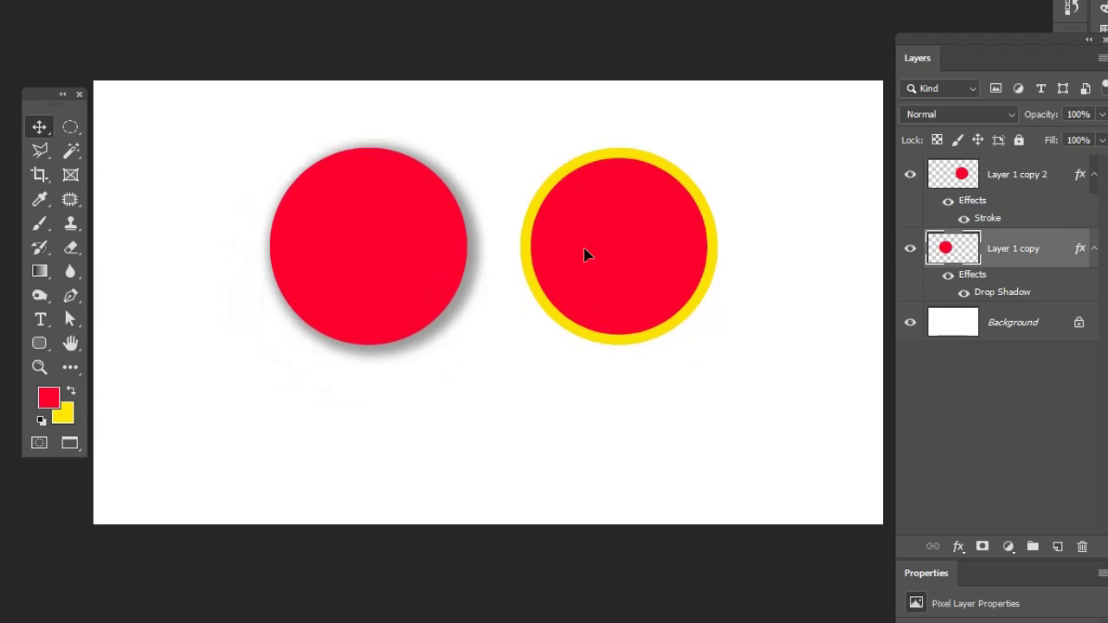
{"action": "left_click", "coordinate": [529, 300]}
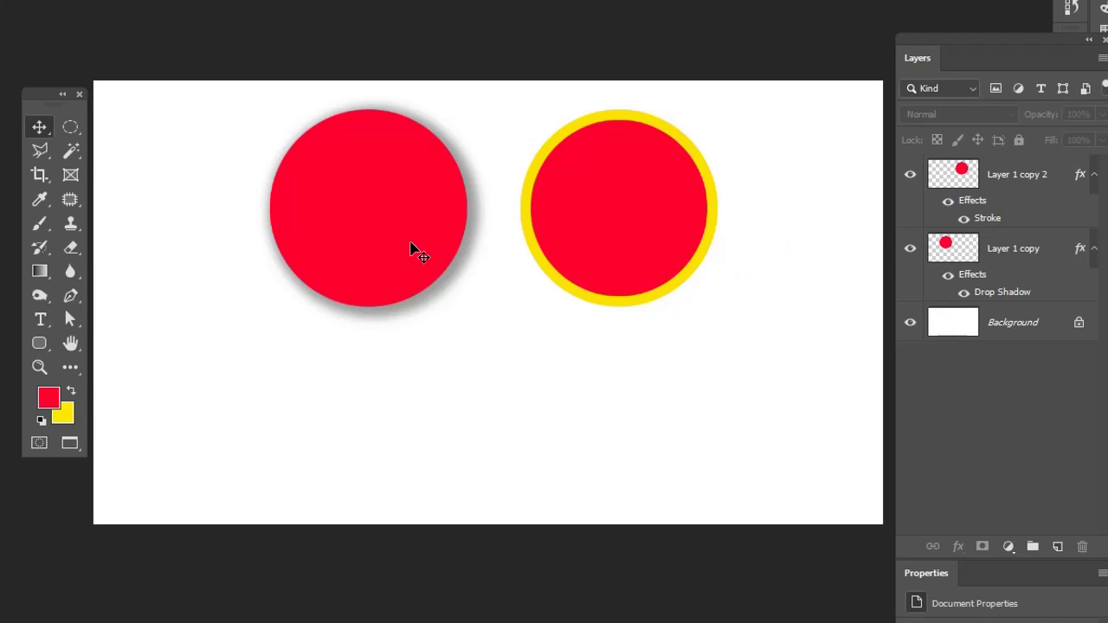
{"action": "left_click_drag", "start_coordinate": [412, 246], "coordinate": [520, 443]}
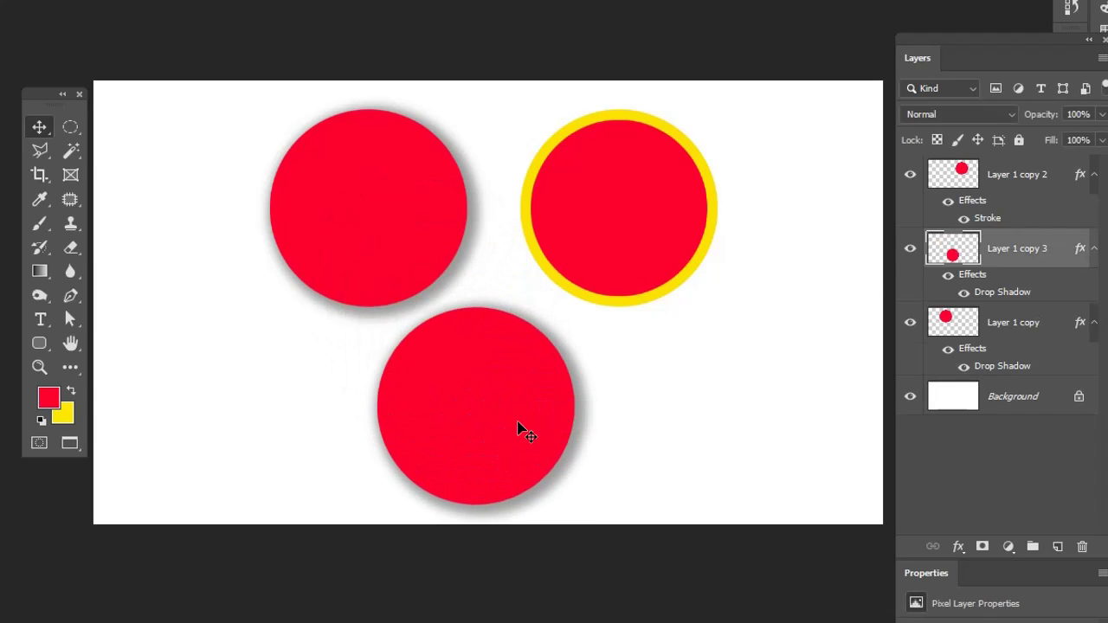
{"action": "key", "text": "ctrl+t"}
{"action": "mouse_move", "coordinate": [574, 307]}
{"action": "left_mouse_down"}
{"action": "mouse_move", "coordinate": [460, 419]}
{"action": "mouse_move", "coordinate": [446, 356]}
{"action": "left_mouse_up"}
{"action": "key", "text": "Return"}
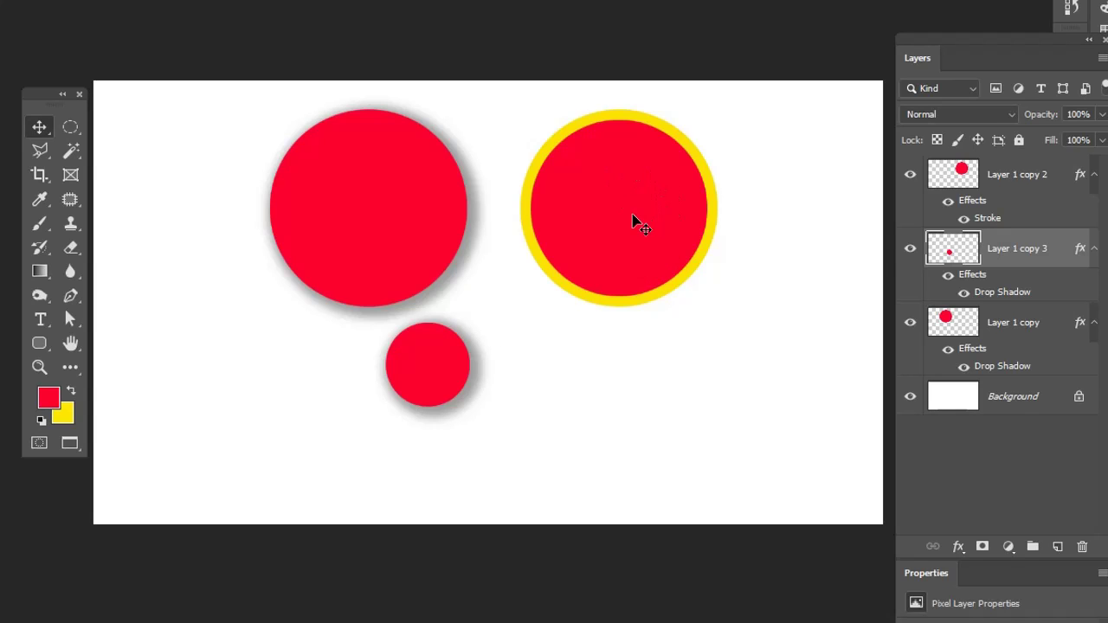
{"action": "left_click_drag", "start_coordinate": [634, 221], "coordinate": [680, 377]}
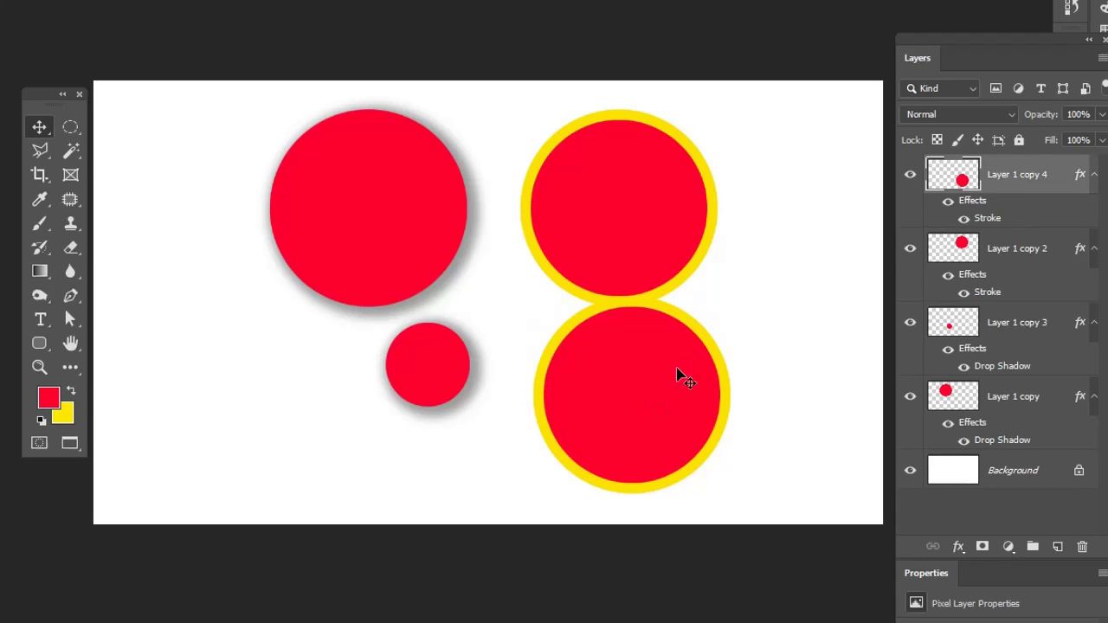
{"action": "key", "text": "ctrl+t"}
{"action": "left_click_drag", "start_coordinate": [727, 296], "coordinate": [610, 403]}
{"action": "key", "text": "Return"}
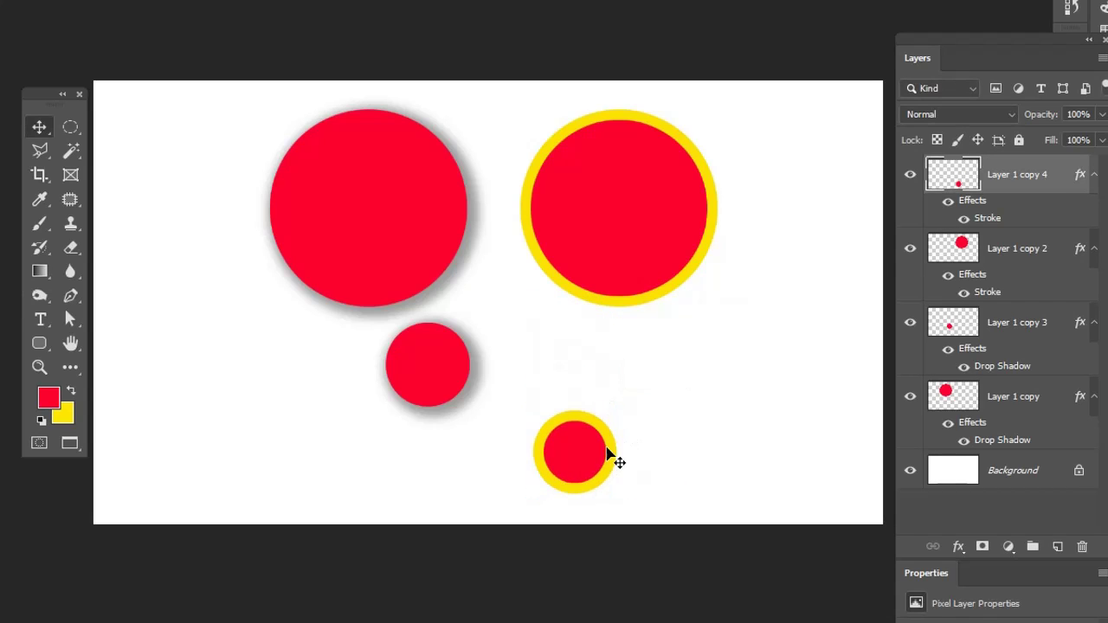
{"action": "left_click_drag", "start_coordinate": [606, 452], "coordinate": [608, 371]}
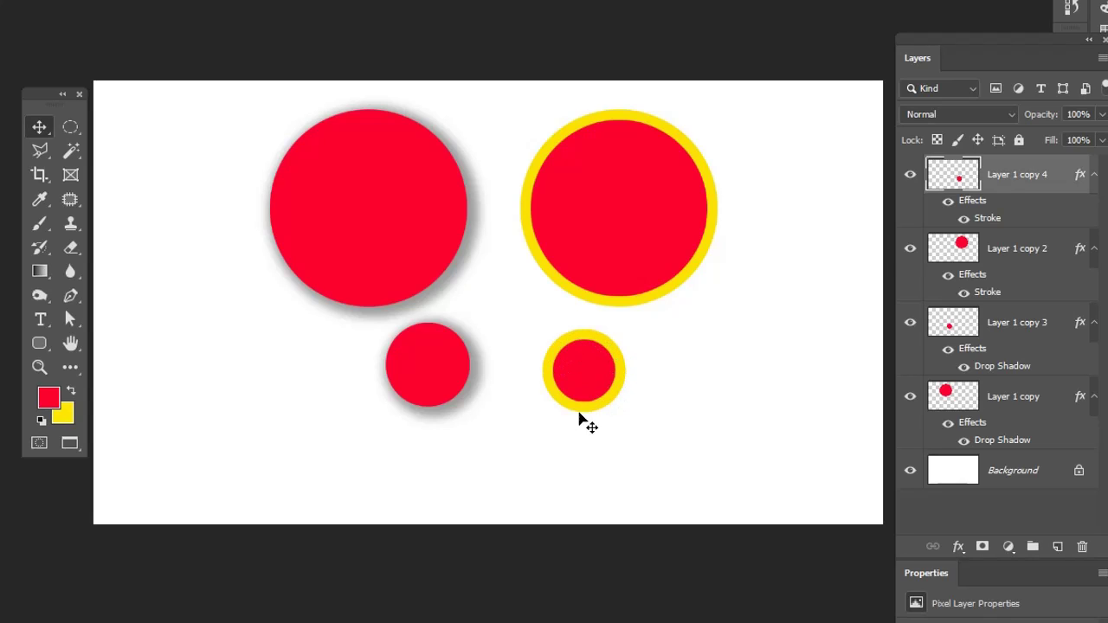
{"action": "left_click", "coordinate": [569, 433]}
{"action": "left_click", "coordinate": [581, 375]}
{"action": "left_click", "coordinate": [445, 376], "text": "shift"}
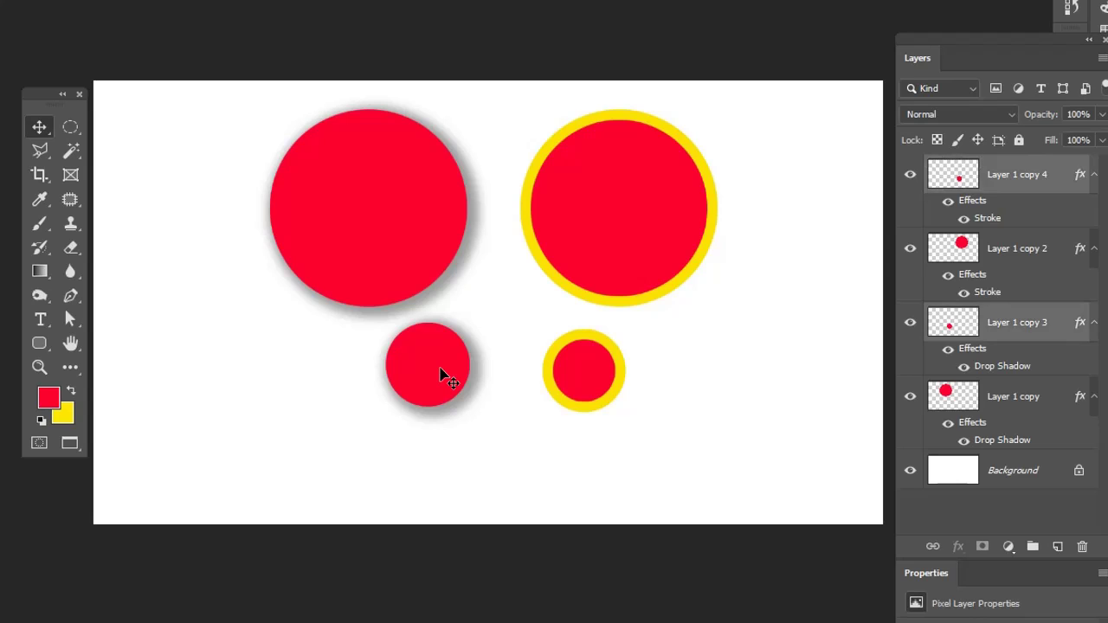
{"action": "key", "text": "Delete"}
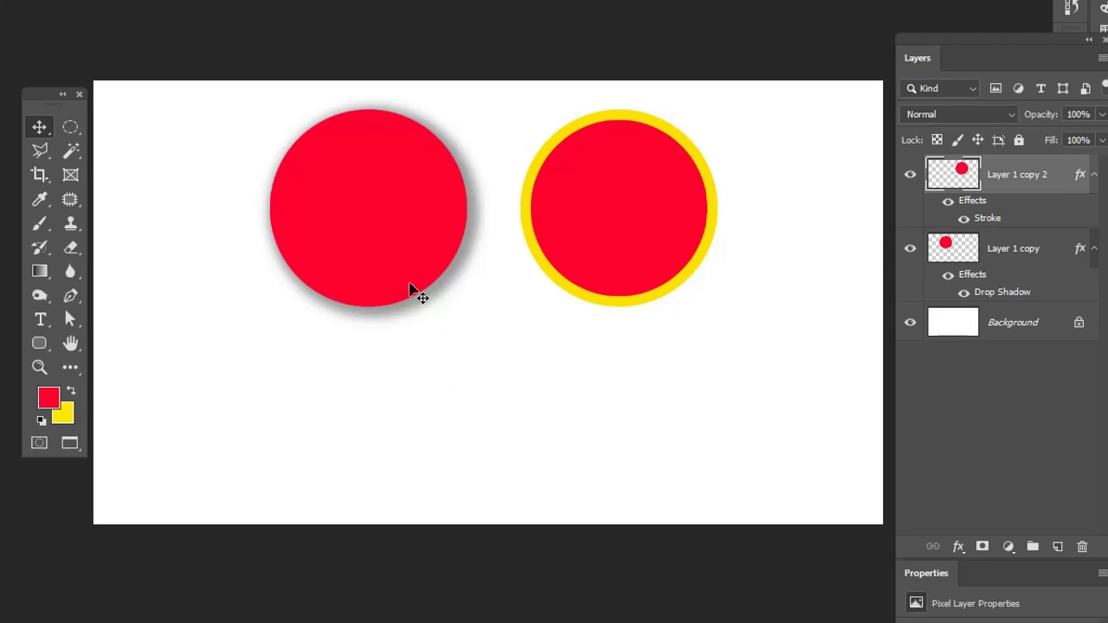
- Move both circles lower on the canvas
{"action": "left_click", "coordinate": [416, 251]}
{"action": "left_click_drag", "start_coordinate": [593, 206], "coordinate": [593, 268]}
{"action": "left_click", "coordinate": [519, 168]}
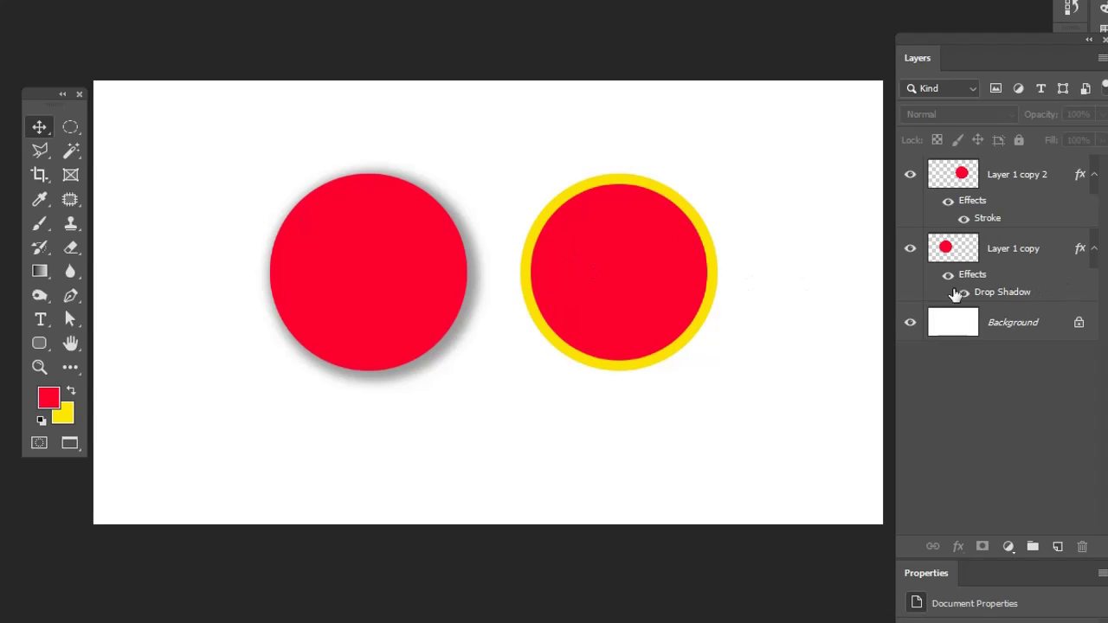
- Nudge the drop-shadow circle left and the yellow-stroked circle slightly right
{"action": "left_click_drag", "start_coordinate": [661, 298], "coordinate": [677, 296]}
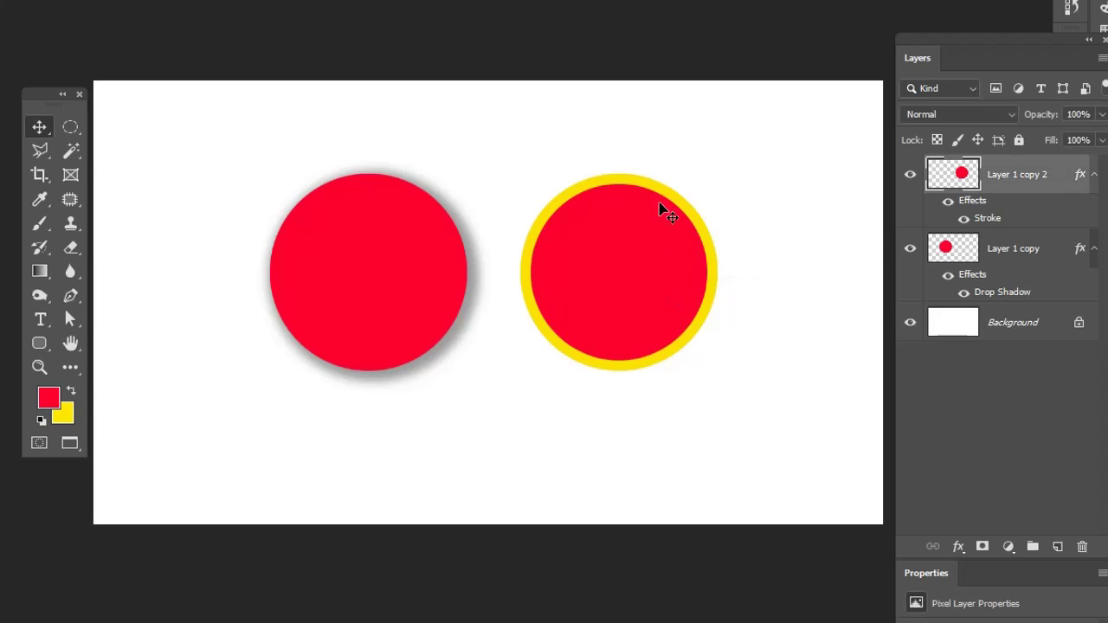
{"action": "left_click", "coordinate": [669, 168]}
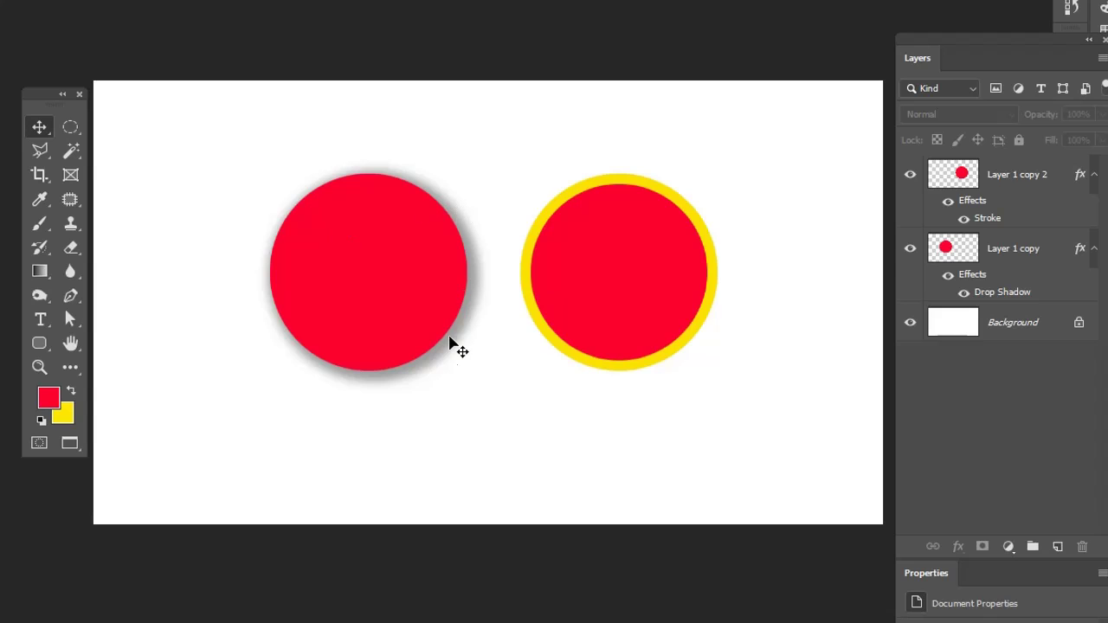
{"action": "mouse_move", "coordinate": [390, 288]}
{"action": "left_mouse_down"}
{"action": "mouse_move", "coordinate": [347, 291]}
{"action": "mouse_move", "coordinate": [365, 289]}
{"action": "left_mouse_up"}
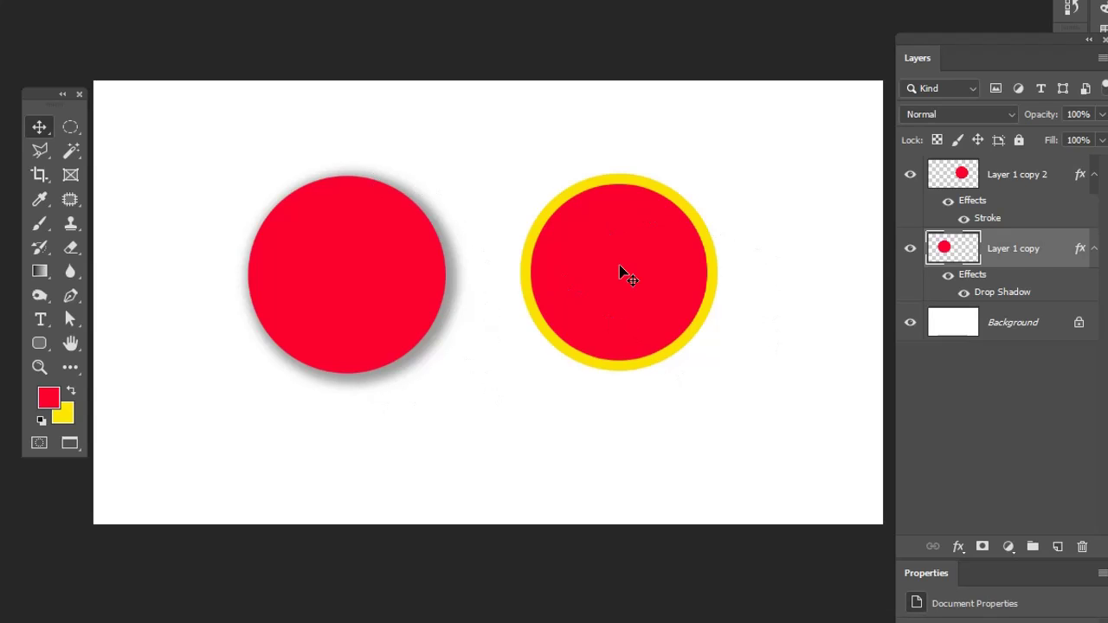
{"action": "mouse_move", "coordinate": [619, 266]}
{"action": "left_mouse_down"}
{"action": "mouse_move", "coordinate": [635, 277]}
{"action": "mouse_move", "coordinate": [625, 268]}
{"action": "left_mouse_up"}
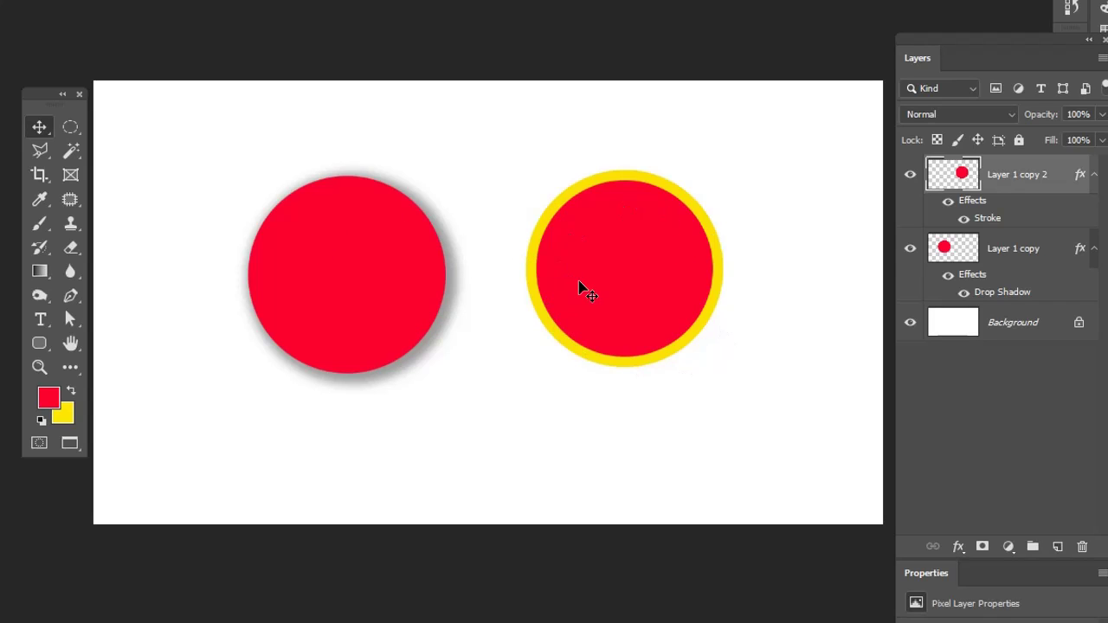
- Apply Rasterize Layer Style to Layer 1 copy 2, baking in its yellow stroke
{"action": "right_click", "coordinate": [1029, 189]}
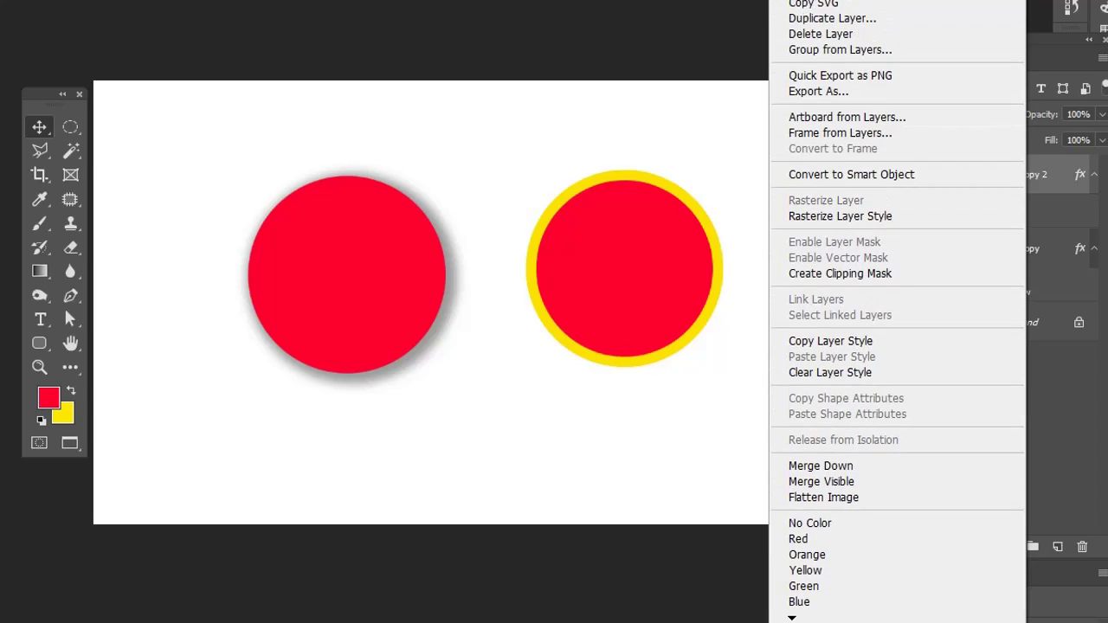
{"action": "left_click", "coordinate": [842, 218]}
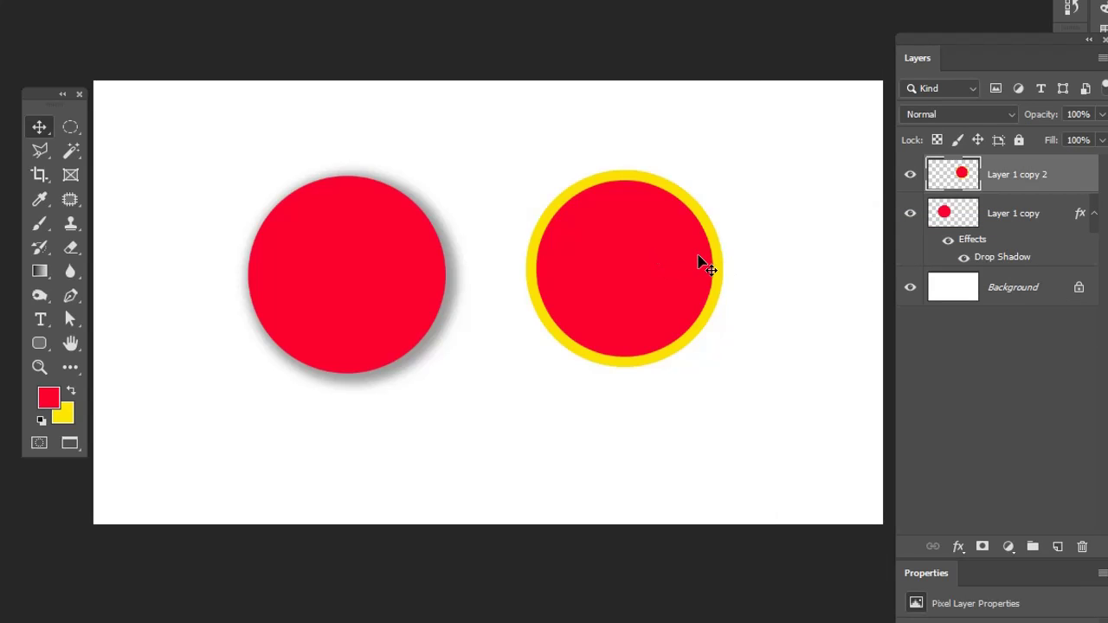
- Shift the yellow-stroked circle left and shrink it with Free Transform
{"action": "mouse_move", "coordinate": [698, 268]}
{"action": "left_mouse_down"}
{"action": "mouse_move", "coordinate": [631, 230]}
{"action": "mouse_move", "coordinate": [676, 262]}
{"action": "left_mouse_up"}
{"action": "key", "text": "ctrl+t"}
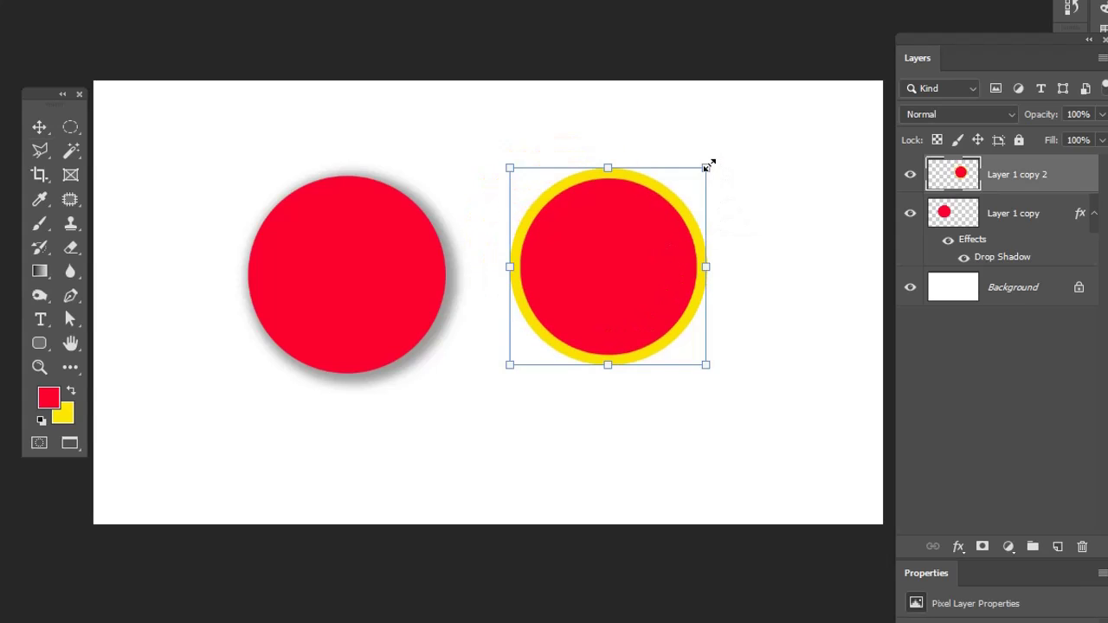
{"action": "left_click_drag", "start_coordinate": [707, 166], "coordinate": [591, 247]}
{"action": "key", "text": "Return"}
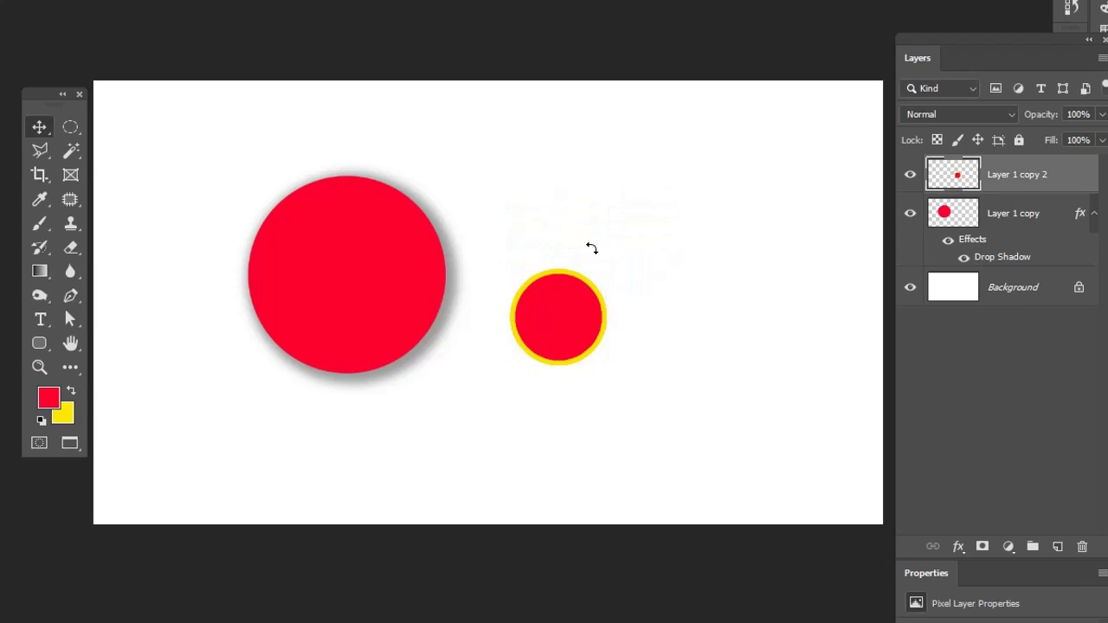
- Zoom in to inspect the shrunken circle, undo the resize, and fit the document in view
{"action": "key", "text": "z"}
{"action": "left_click", "coordinate": [542, 314]}
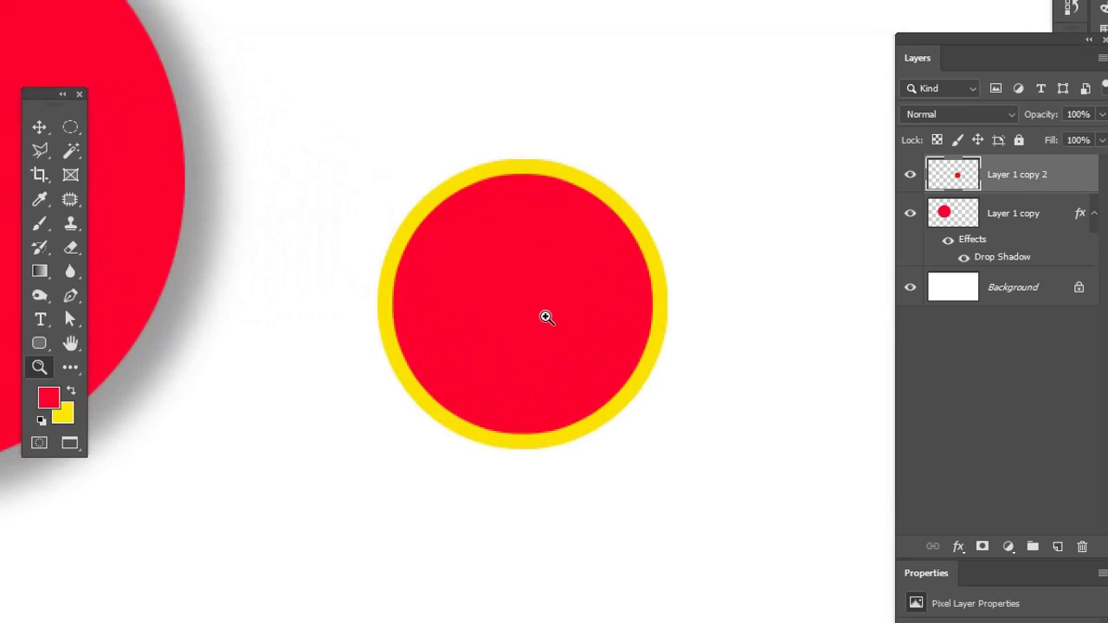
{"action": "left_click", "coordinate": [573, 308], "text": "alt"}
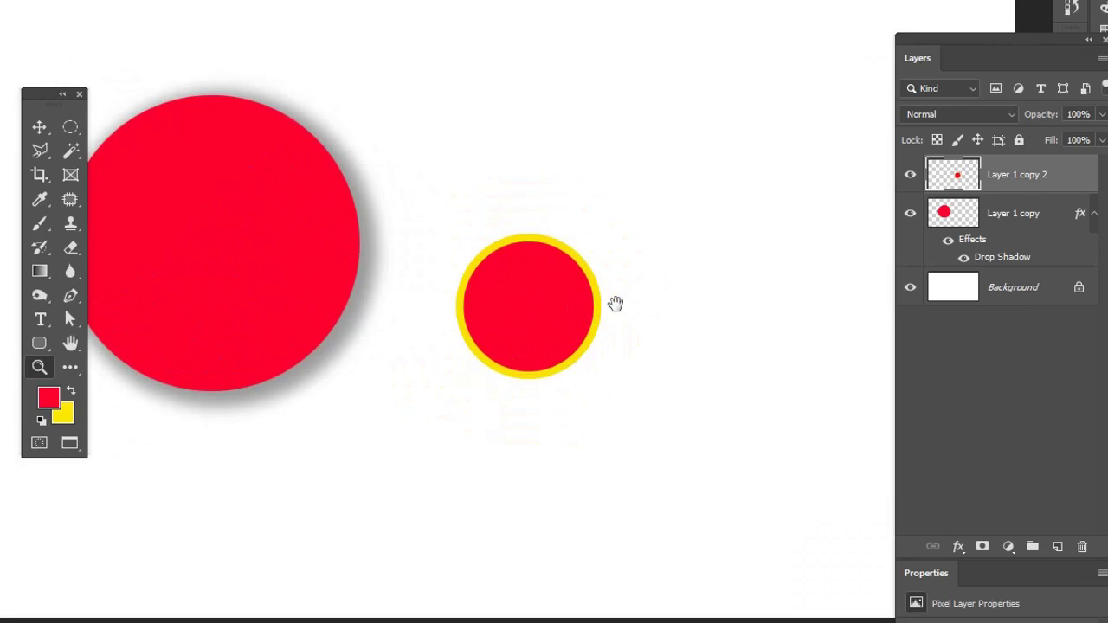
{"action": "key", "text": "ctrl+z"}
{"action": "key", "text": "ctrl+z"}
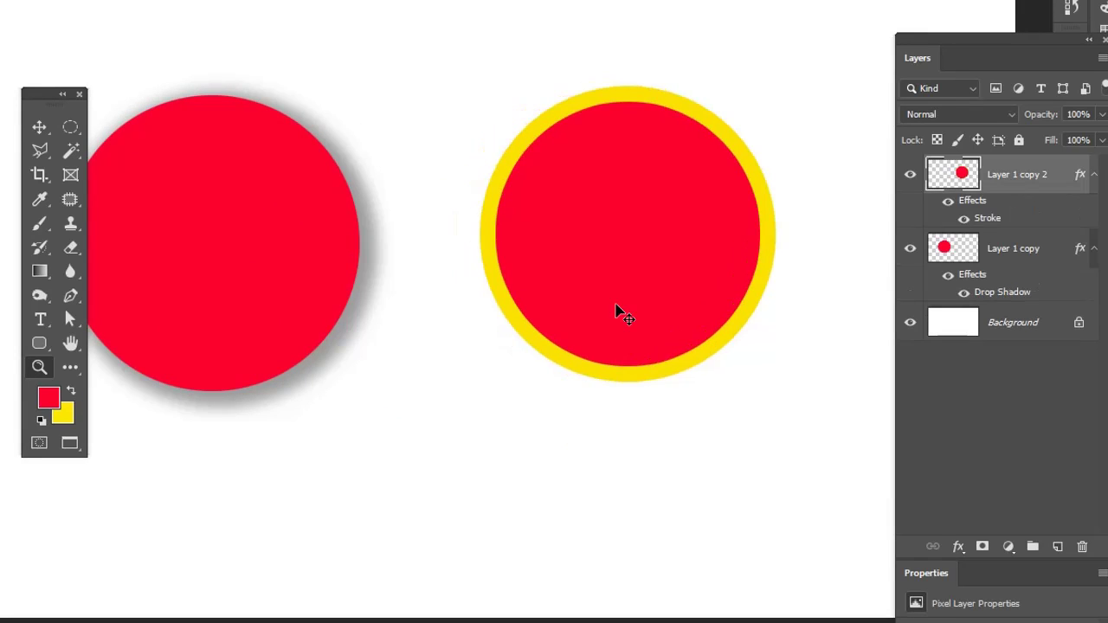
{"action": "key", "text": "ctrl+minus"}
{"action": "key", "text": "ctrl+minus"}
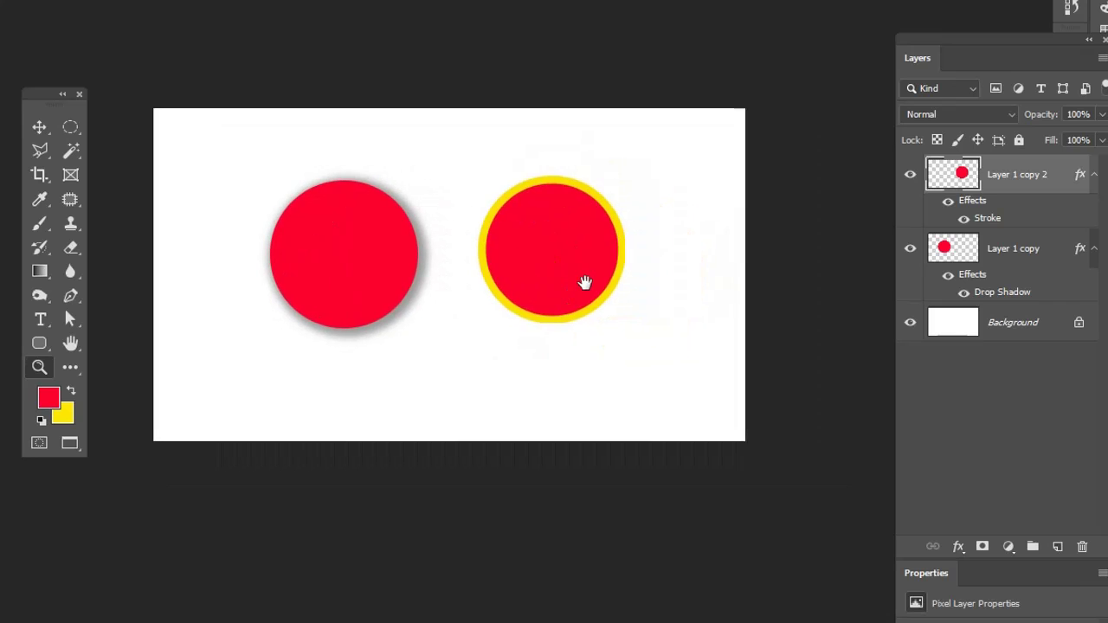
- Duplicate the yellow-stroked circle lower right and rasterize Layer 1 copy 3's stroke
{"action": "left_click_drag", "start_coordinate": [574, 266], "coordinate": [682, 381]}
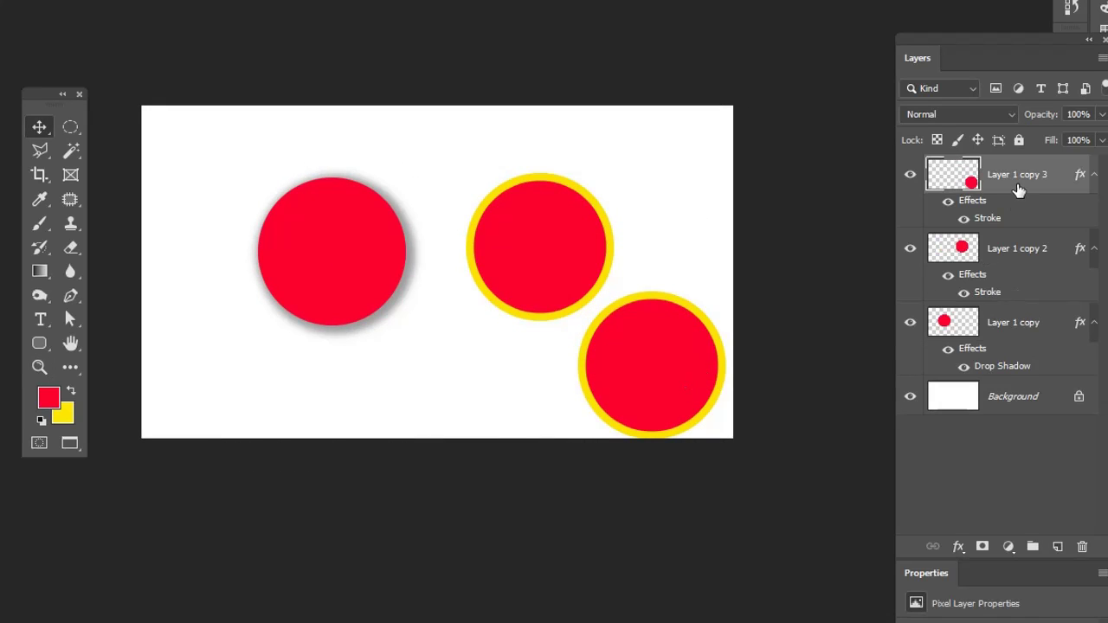
{"action": "right_click", "coordinate": [1018, 190]}
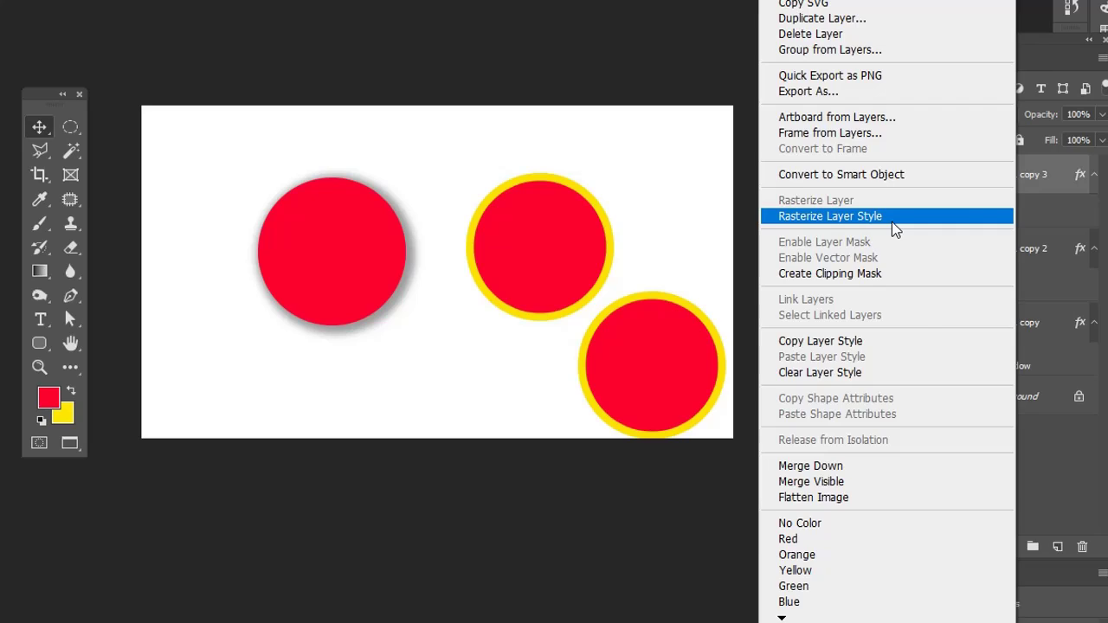
{"action": "left_click", "coordinate": [891, 222]}
- Shrink the rasterized circle to about 1.14 cm and move it clear of the stroked circle
{"action": "left_click_drag", "start_coordinate": [667, 366], "coordinate": [665, 352]}
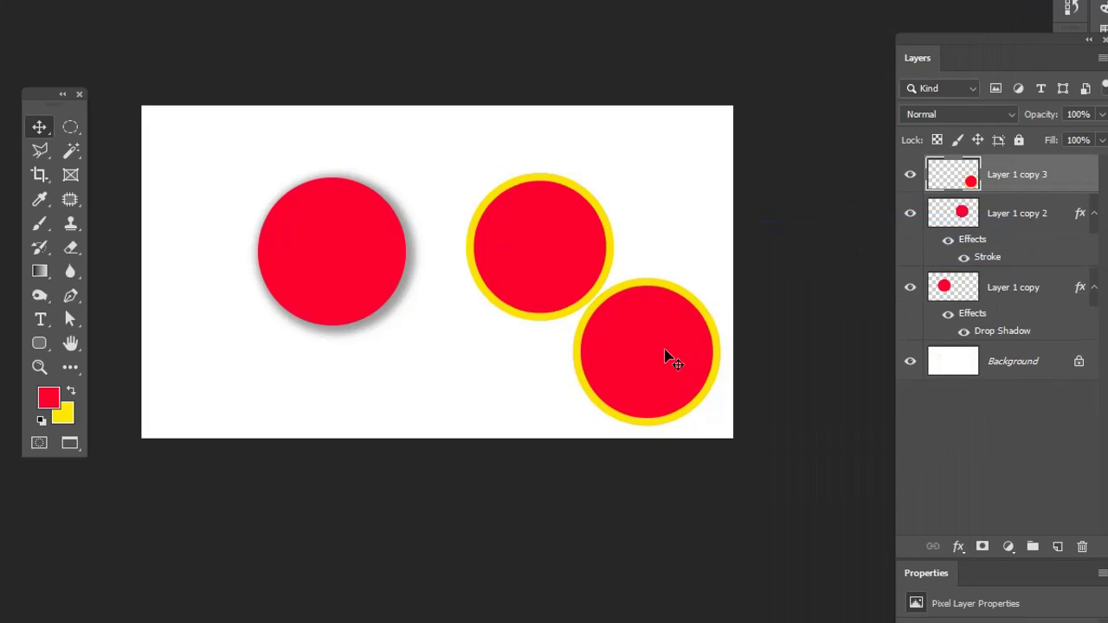
{"action": "key", "text": "ctrl+t"}
{"action": "left_click_drag", "start_coordinate": [718, 421], "coordinate": [637, 321]}
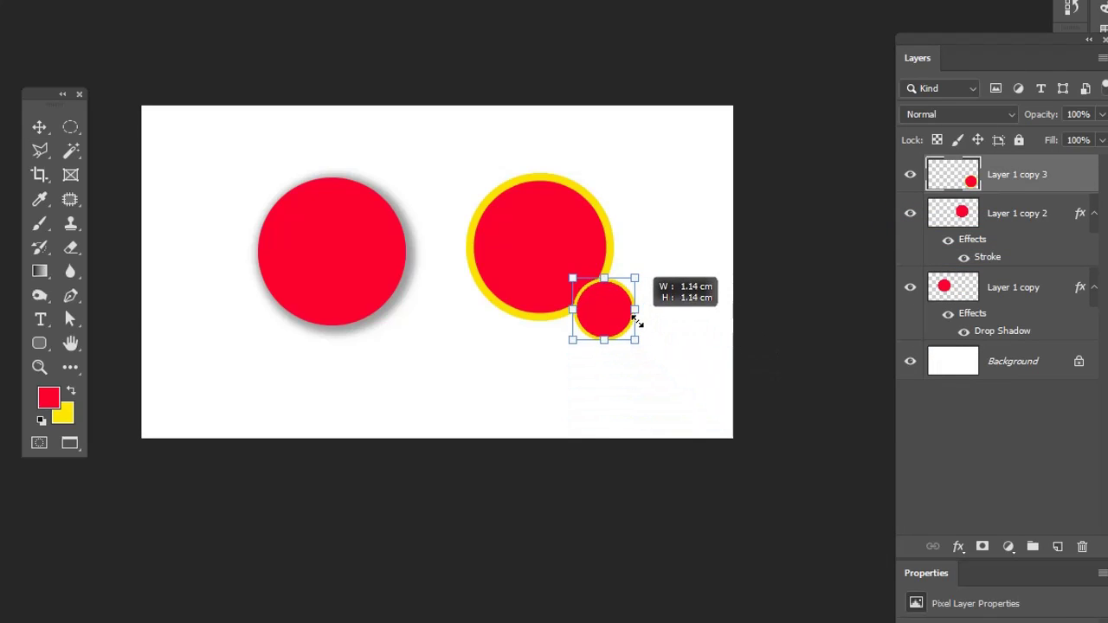
{"action": "key", "text": "Return"}
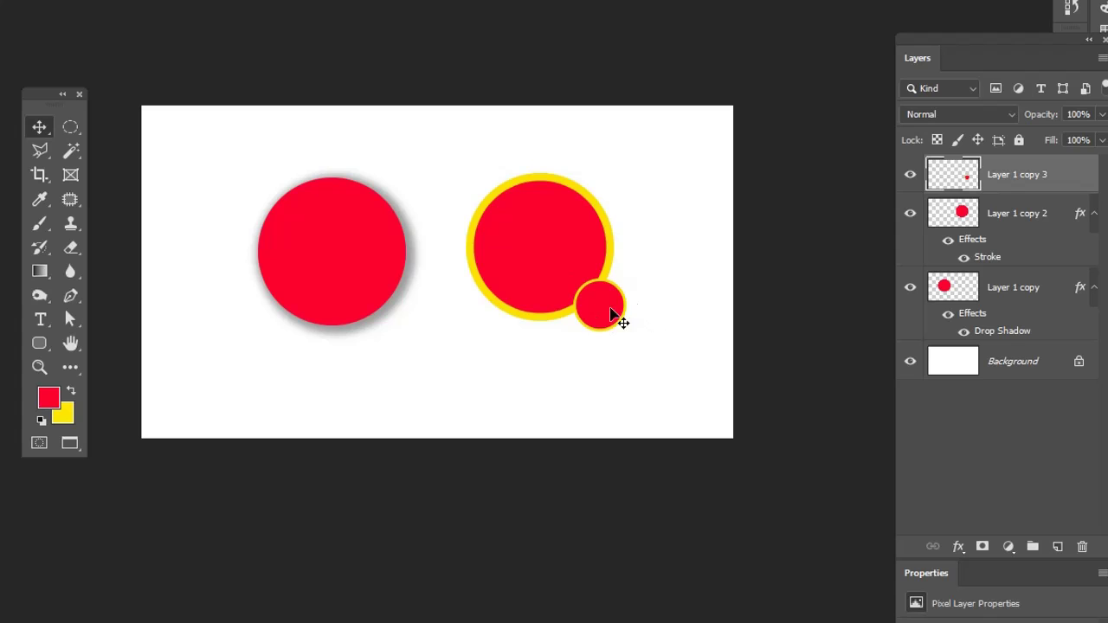
{"action": "left_click_drag", "start_coordinate": [610, 314], "coordinate": [643, 329]}
- Zoom in on the circles, then duplicate the stroked circle down and left
{"action": "key", "text": "z"}
{"action": "left_click", "coordinate": [621, 323]}
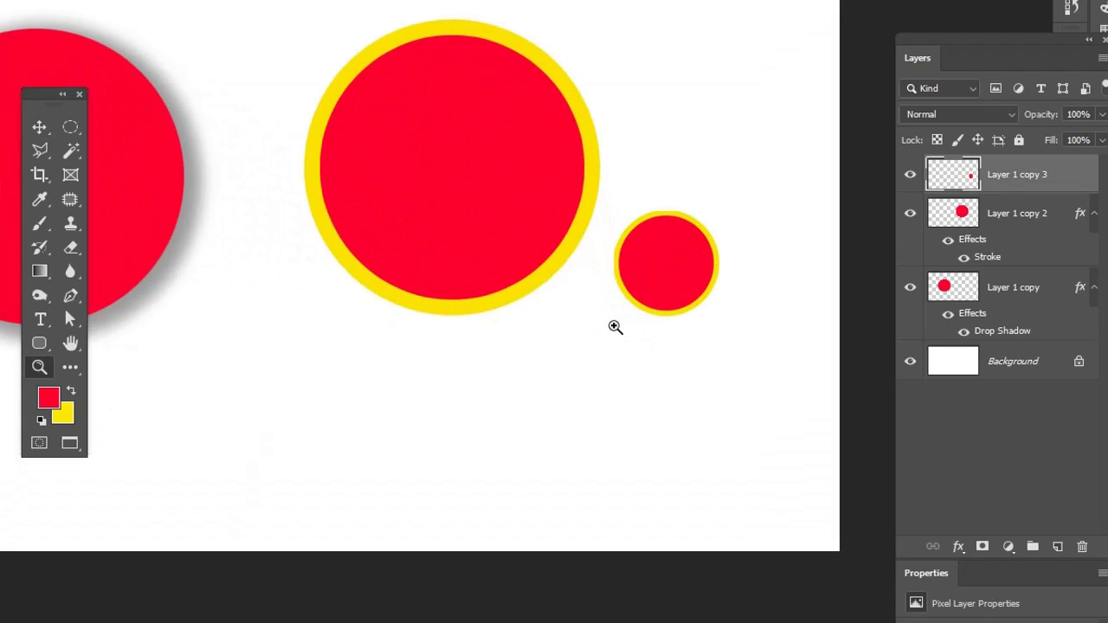
{"action": "key", "text": "v"}
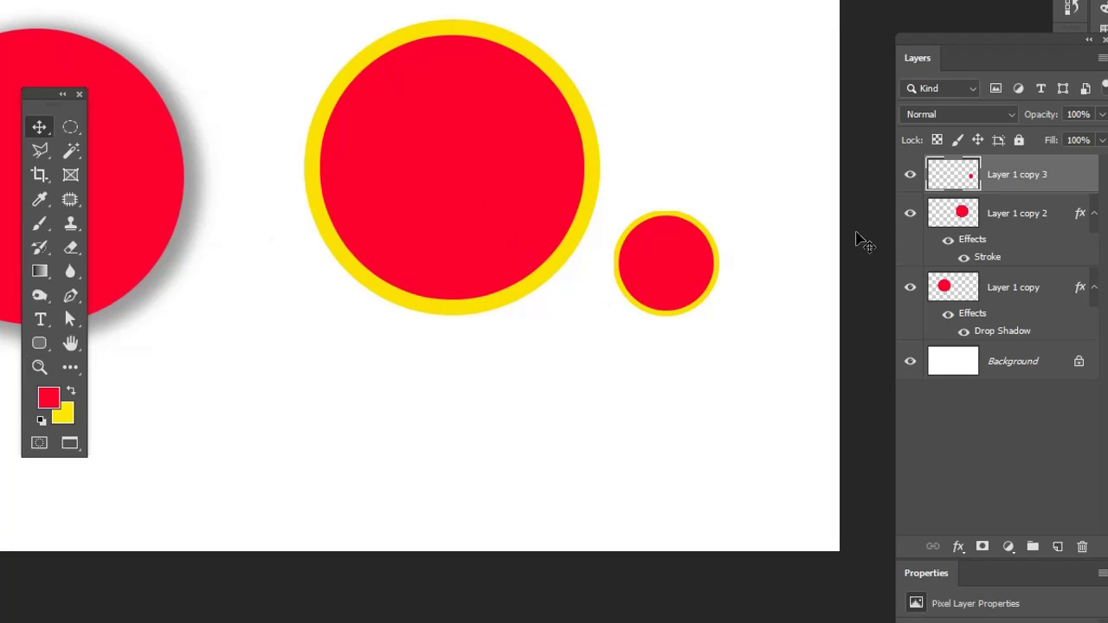
{"action": "left_click_drag", "start_coordinate": [529, 217], "coordinate": [510, 404]}
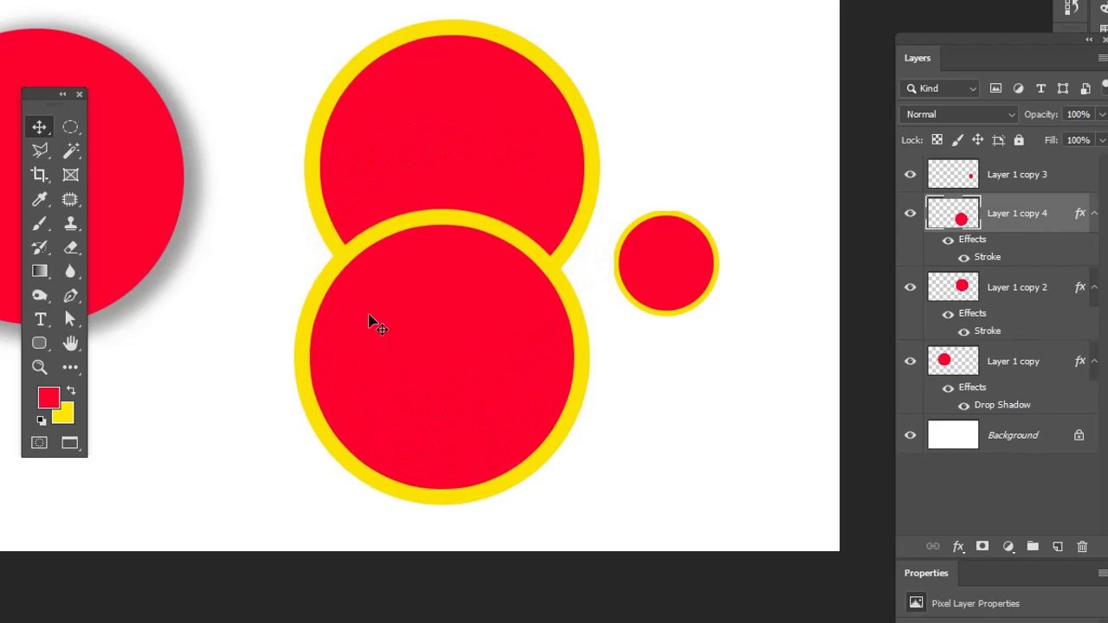
- Shrink Layer 1 copy 4 and place it below the first small circle
{"action": "key", "text": "ctrl+t"}
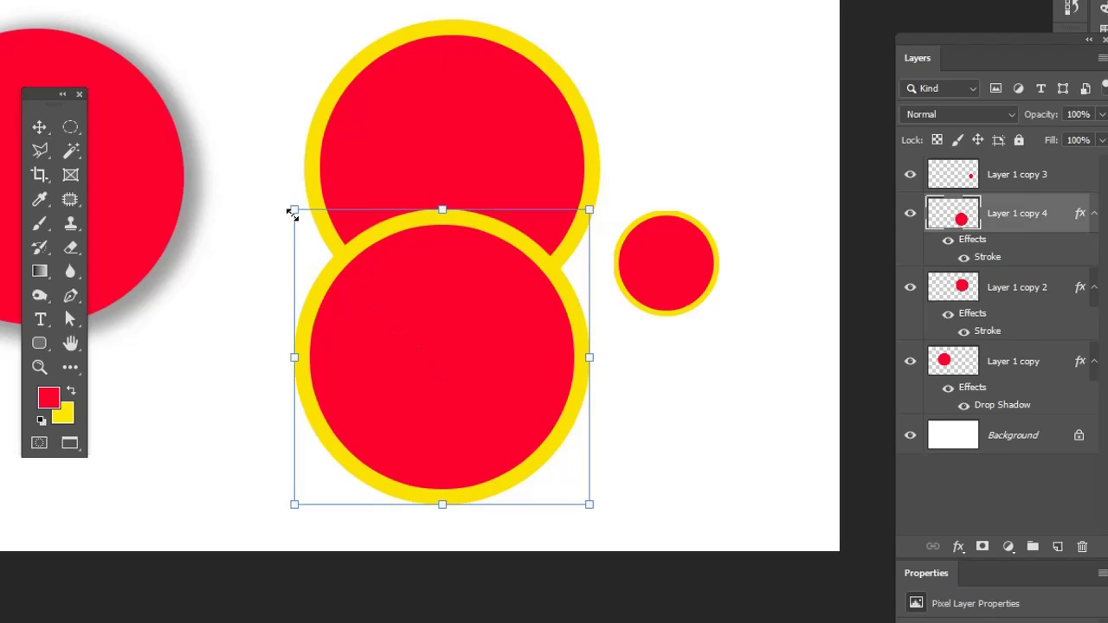
{"action": "left_click_drag", "start_coordinate": [293, 214], "coordinate": [472, 383]}
{"action": "left_click_drag", "start_coordinate": [546, 457], "coordinate": [619, 384]}
{"action": "key", "text": "Return"}
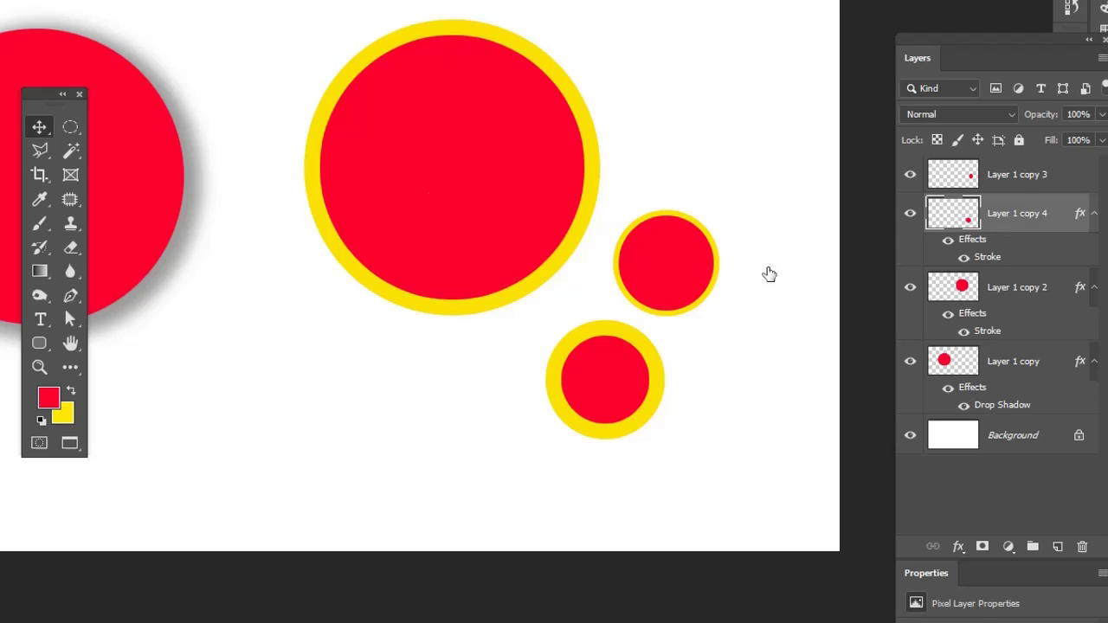
- Check Layer 1 copy 2's layer options without changes, then fit the canvas in view
{"action": "left_click", "coordinate": [964, 274]}
{"action": "right_click", "coordinate": [1017, 295]}
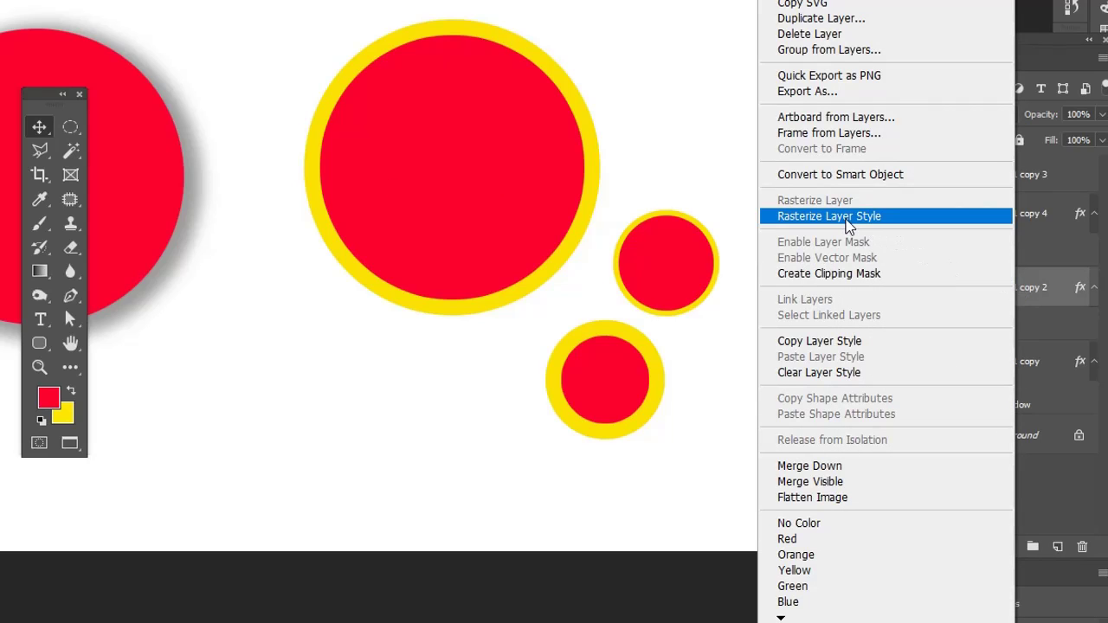
{"action": "left_click", "coordinate": [606, 344]}
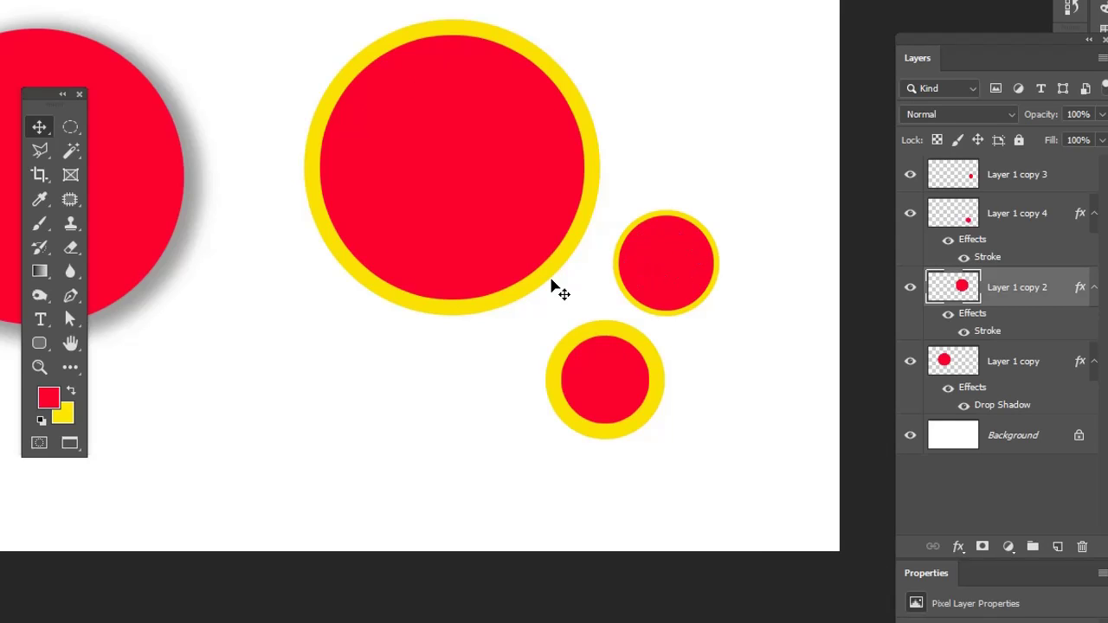
{"action": "key", "text": "z"}
{"action": "key", "text": "ctrl+0"}
- Make a small drop-shadow copy at lower left and a full-size copy overlapping the original
{"action": "key", "text": "v"}
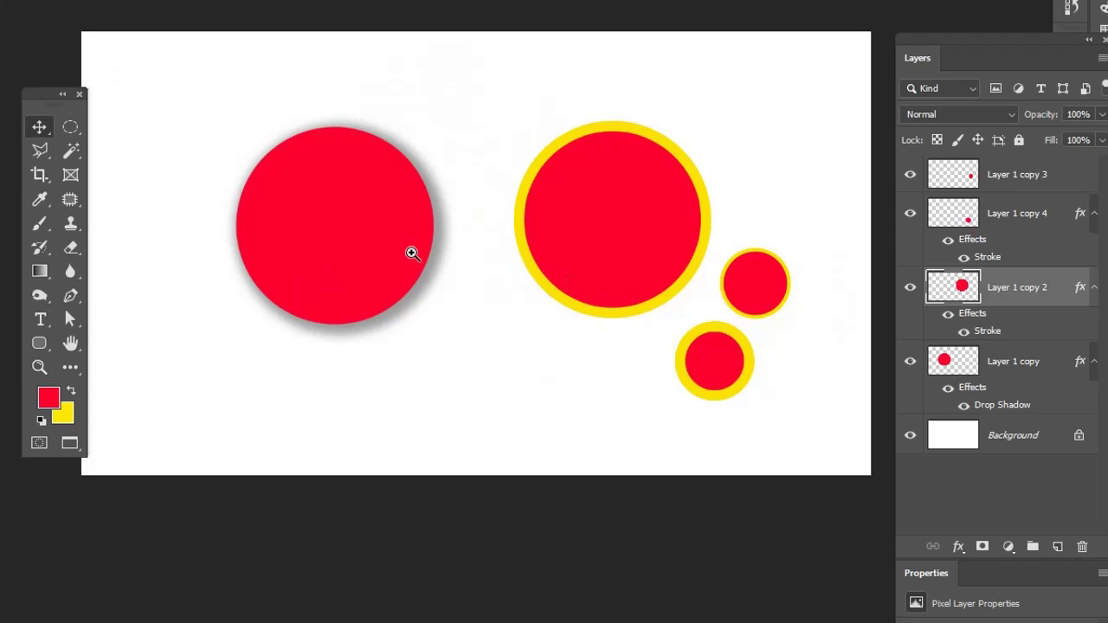
{"action": "left_click", "coordinate": [365, 235]}
{"action": "mouse_move", "coordinate": [364, 235]}
{"action": "left_mouse_down"}
{"action": "mouse_move", "coordinate": [326, 212]}
{"action": "mouse_move", "coordinate": [246, 390]}
{"action": "left_mouse_up"}
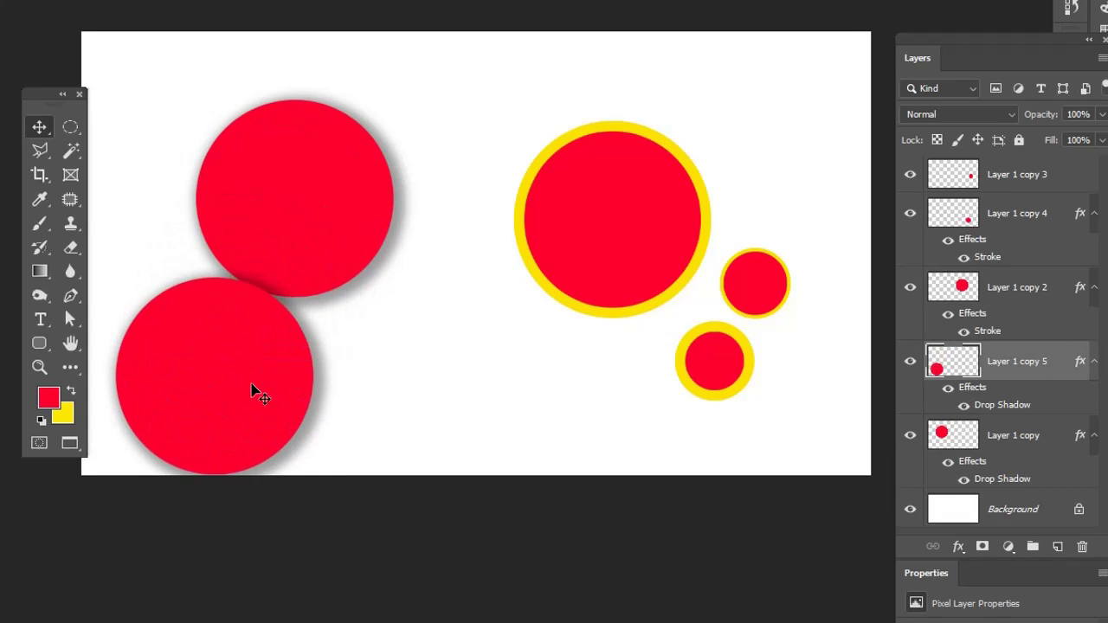
{"action": "key", "text": "ctrl+t"}
{"action": "mouse_move", "coordinate": [311, 275]}
{"action": "left_mouse_down"}
{"action": "mouse_move", "coordinate": [193, 396]}
{"action": "mouse_move", "coordinate": [232, 373]}
{"action": "left_mouse_up"}
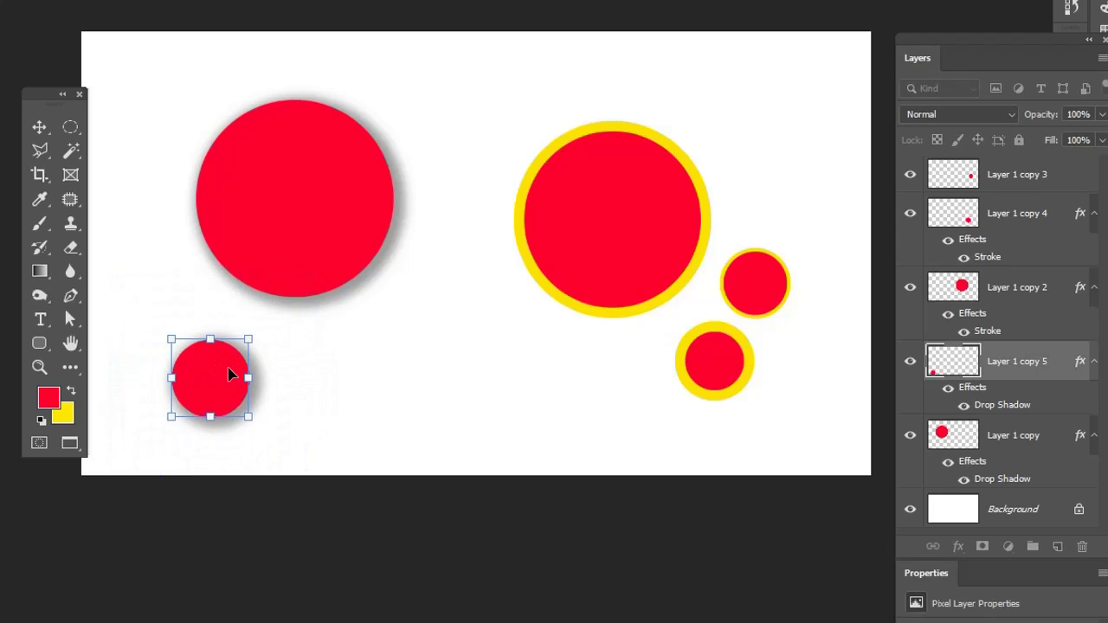
{"action": "key", "text": "Return"}
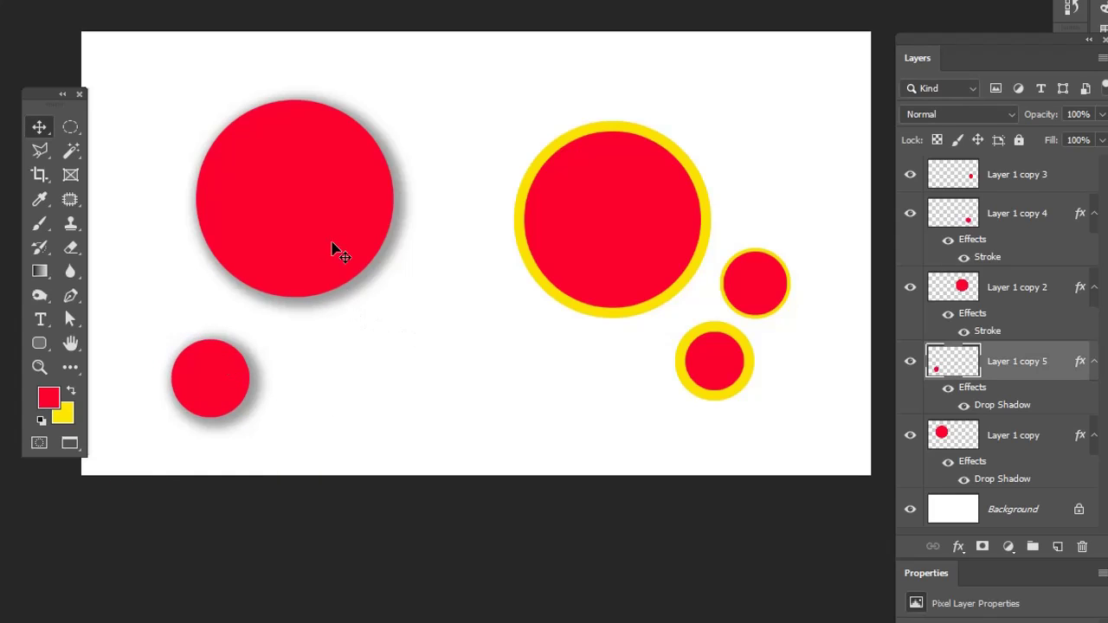
{"action": "left_click_drag", "start_coordinate": [346, 249], "coordinate": [453, 364]}
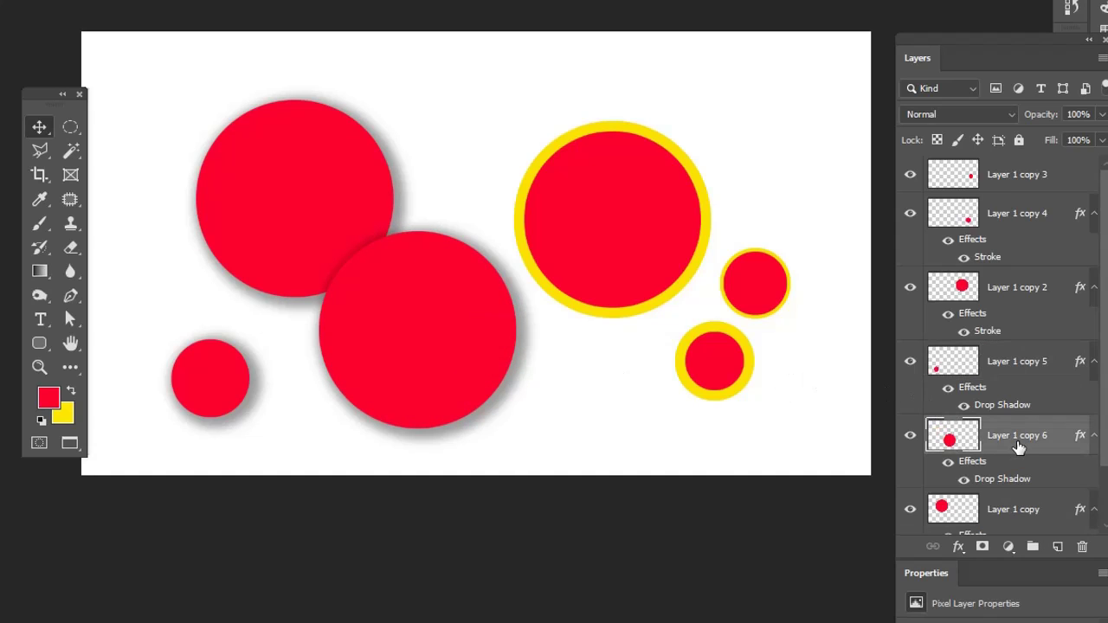
- Rasterize Layer 1 copy 6's drop shadow and nudge the circle slightly lower
{"action": "right_click", "coordinate": [1018, 447]}
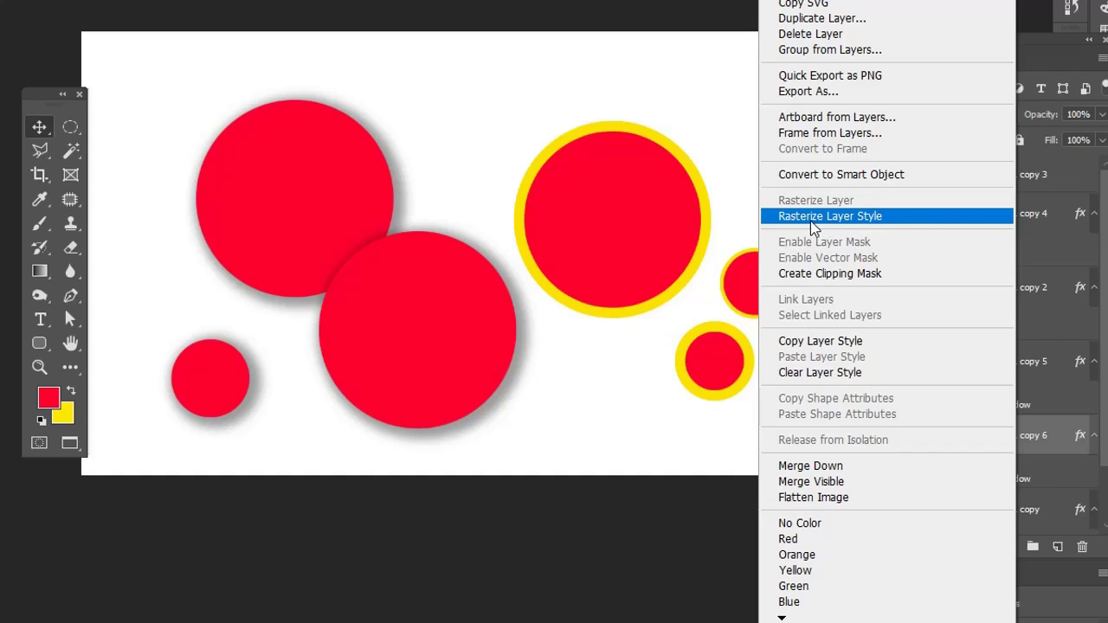
{"action": "left_click", "coordinate": [810, 218]}
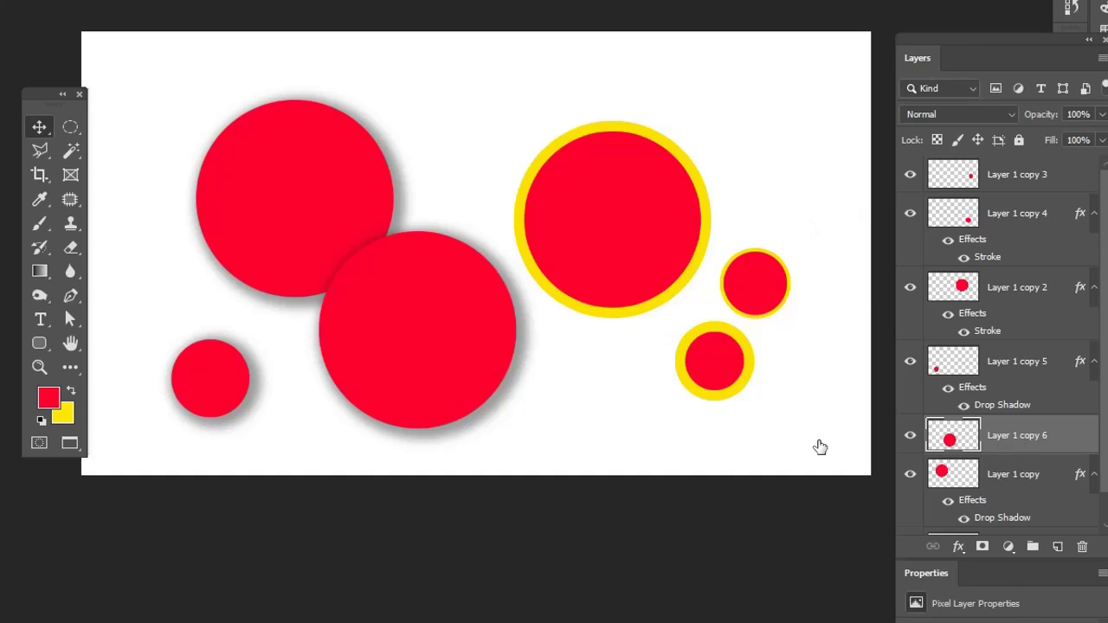
{"action": "left_click_drag", "start_coordinate": [439, 361], "coordinate": [437, 366]}
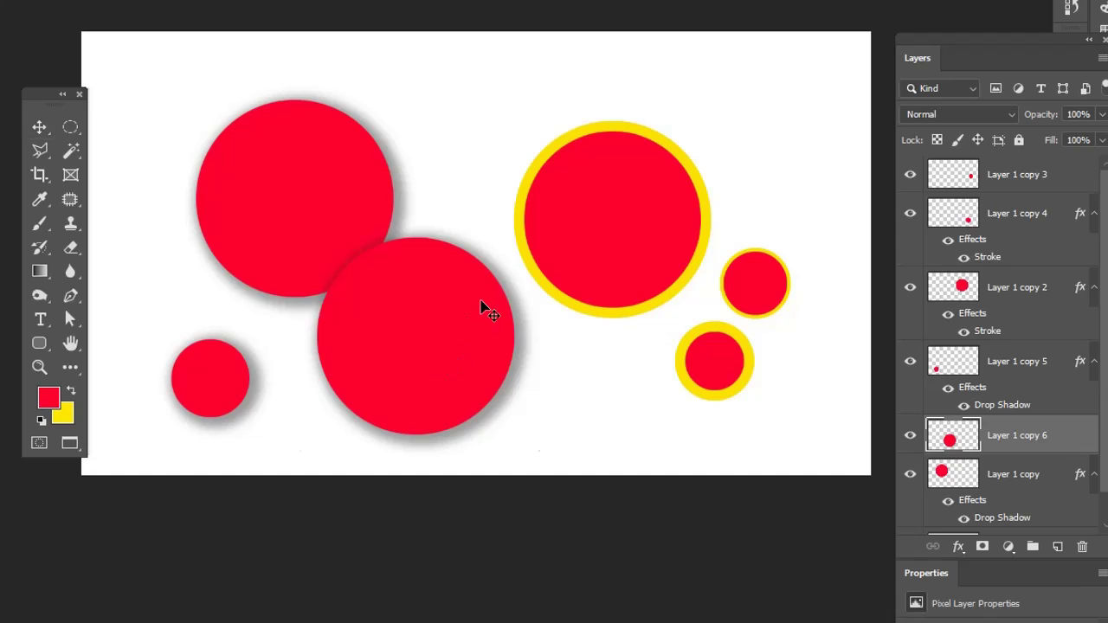
- Shrink Layer 1 copy 6 to about 1.43 cm beside the small lower-left circle
{"action": "key", "text": "ctrl+t"}
{"action": "mouse_move", "coordinate": [534, 223]}
{"action": "left_mouse_down"}
{"action": "mouse_move", "coordinate": [418, 318]}
{"action": "mouse_move", "coordinate": [385, 366]}
{"action": "left_mouse_up"}
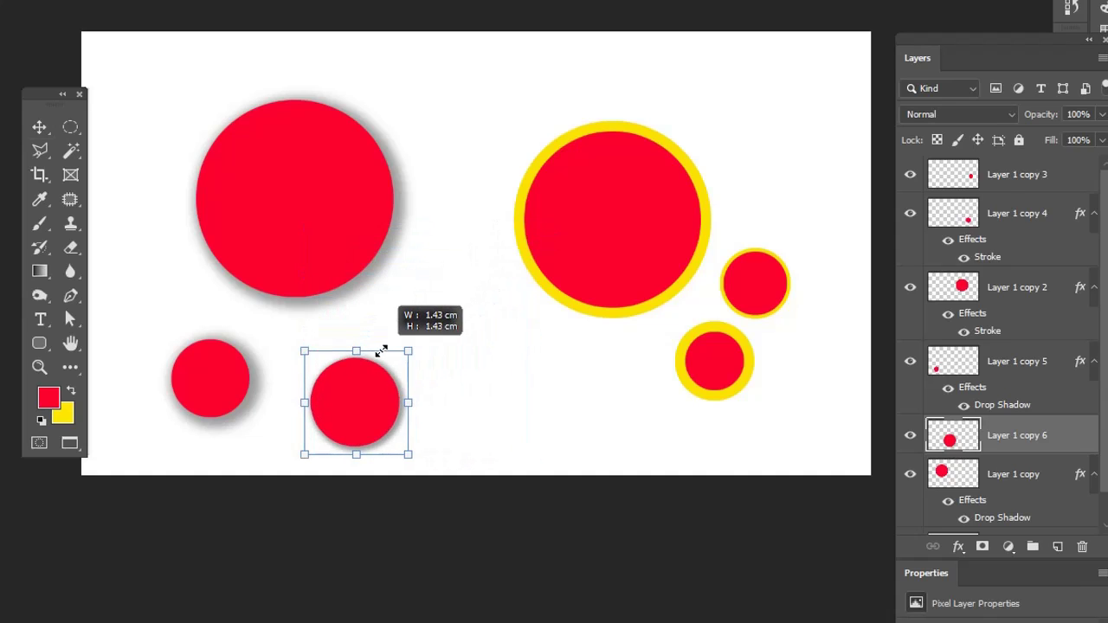
{"action": "left_click_drag", "start_coordinate": [353, 413], "coordinate": [369, 376]}
{"action": "key", "text": "Return"}
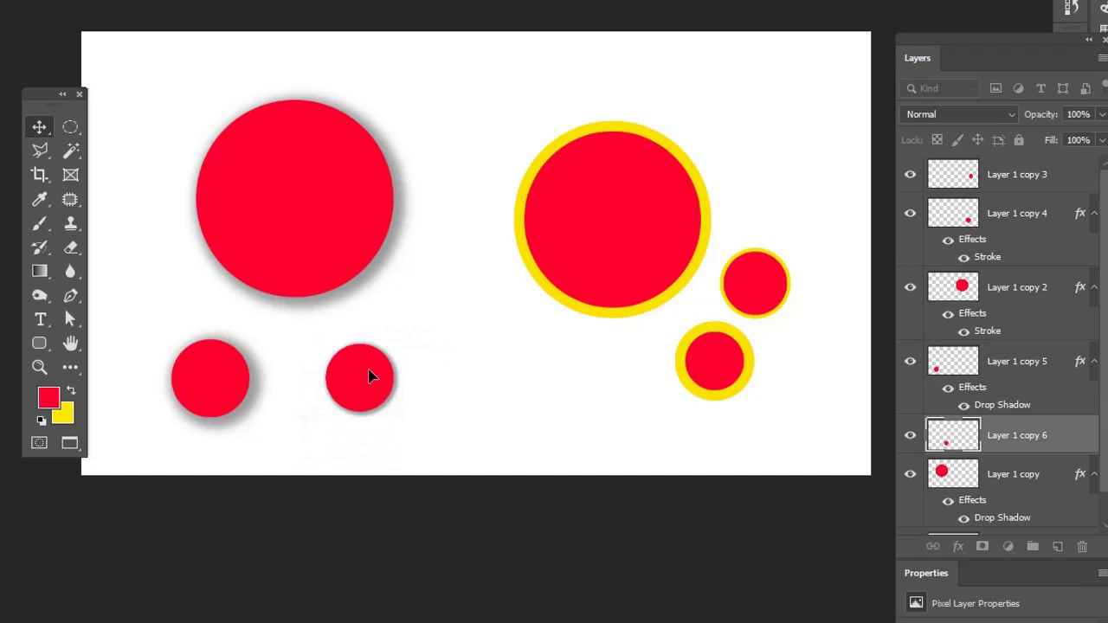
{"action": "key", "text": "z"}
{"action": "left_click", "coordinate": [518, 338]}
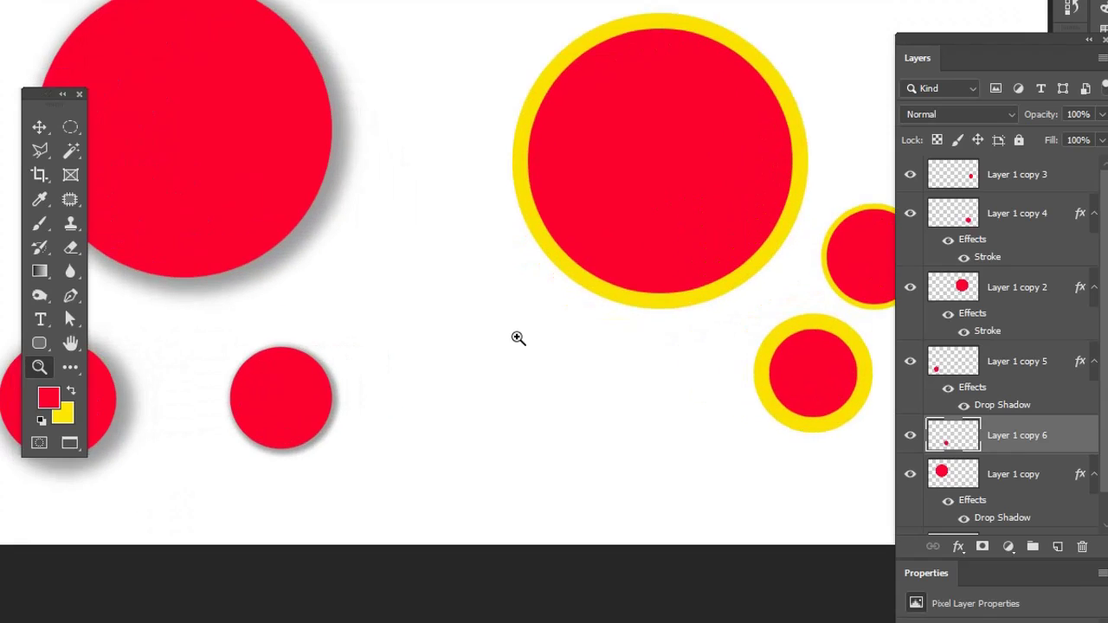
{"action": "left_click", "coordinate": [541, 342], "text": "alt"}
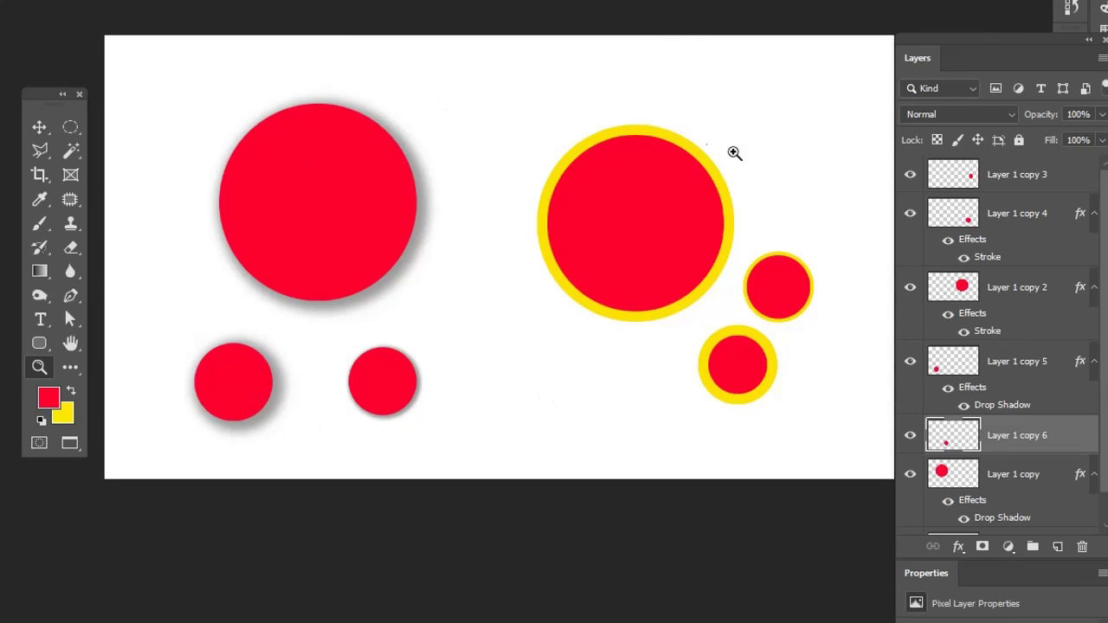
{"action": "left_click_drag", "start_coordinate": [774, 164], "coordinate": [772, 176]}
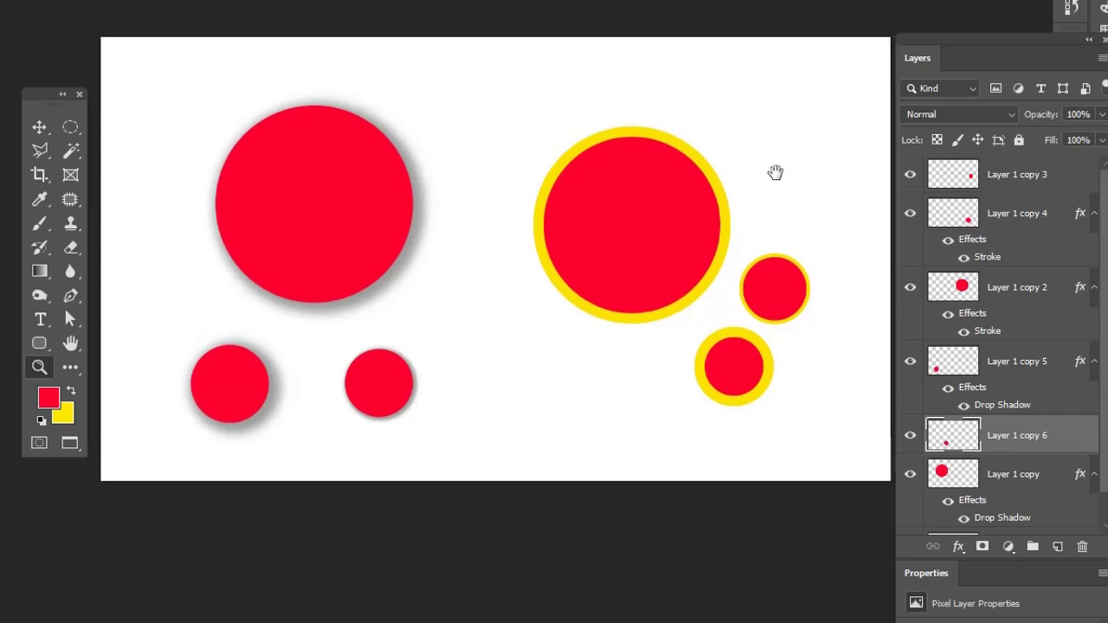